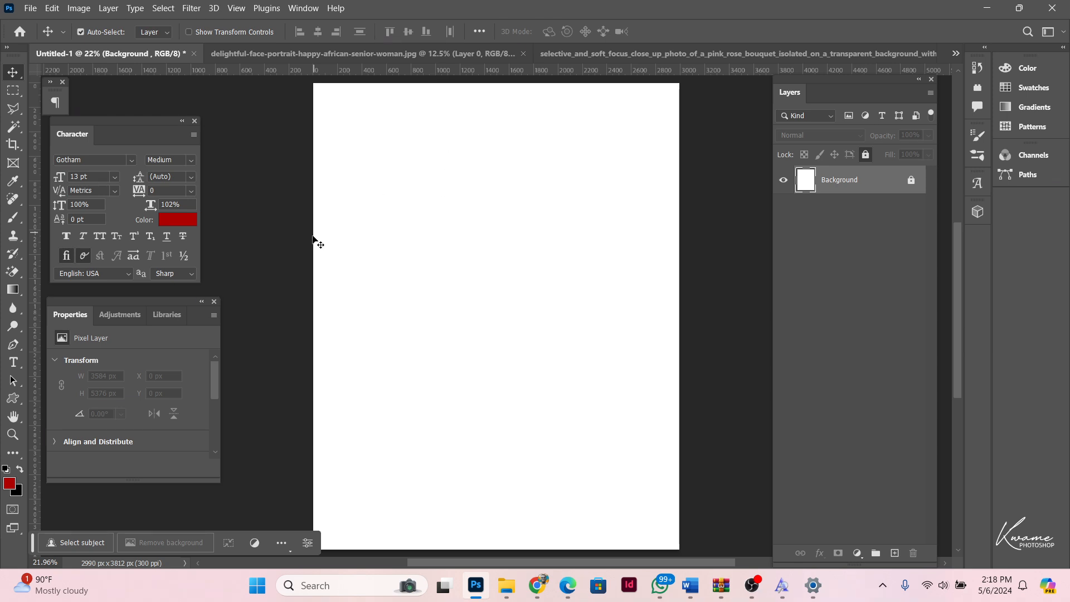
- Draw the round lace-like pattern custom shape over the whole canvas, about 3962 by 4222 px
click(10, 397)
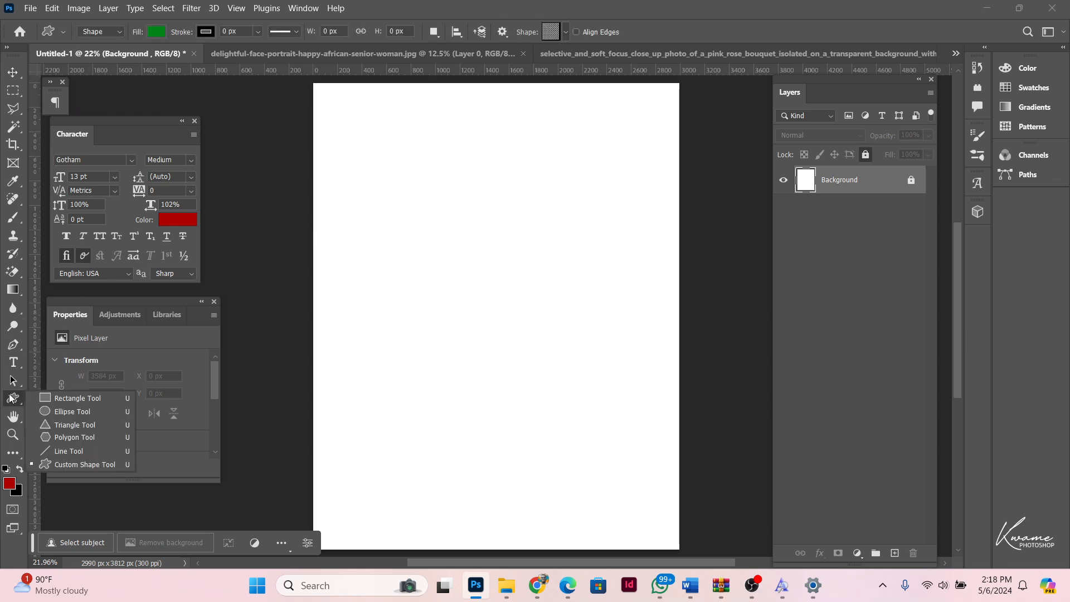
click(56, 458)
click(564, 31)
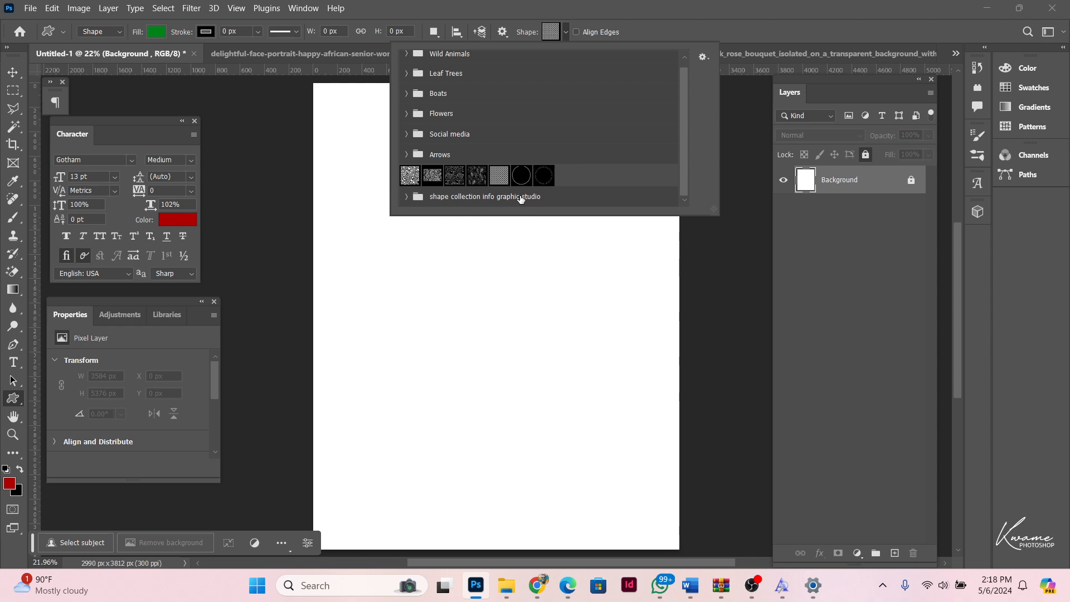
click(501, 175)
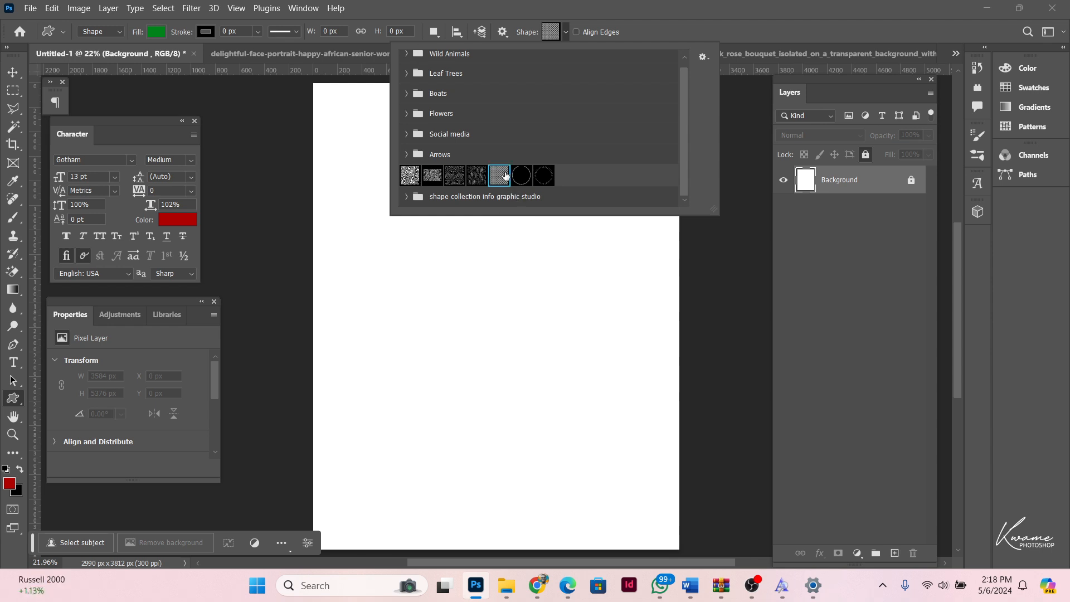
click(553, 3)
key(ctrl+minus)
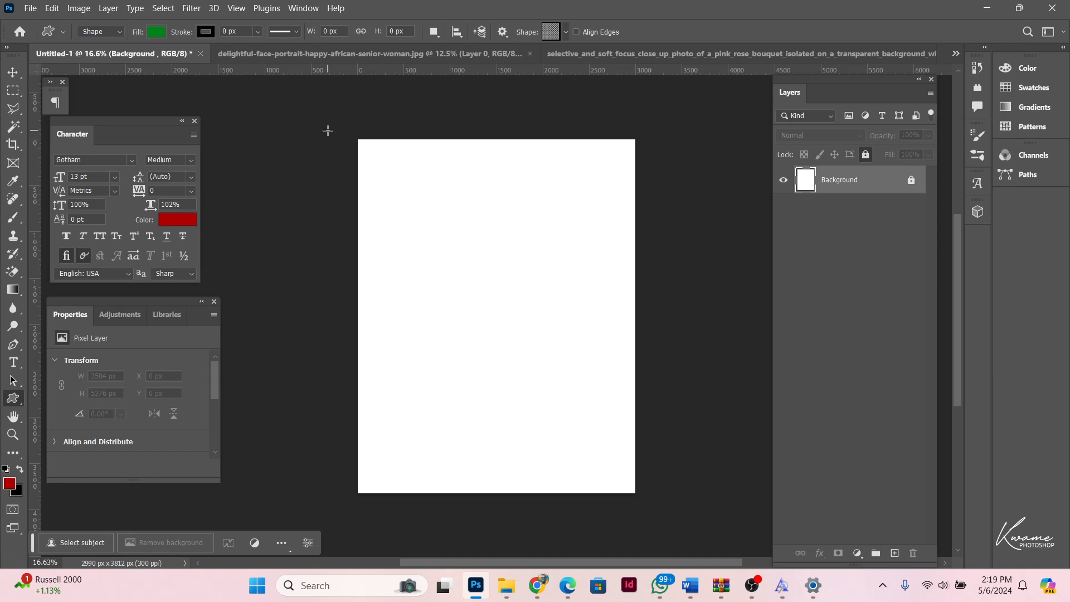
drag(327, 131, 695, 522)
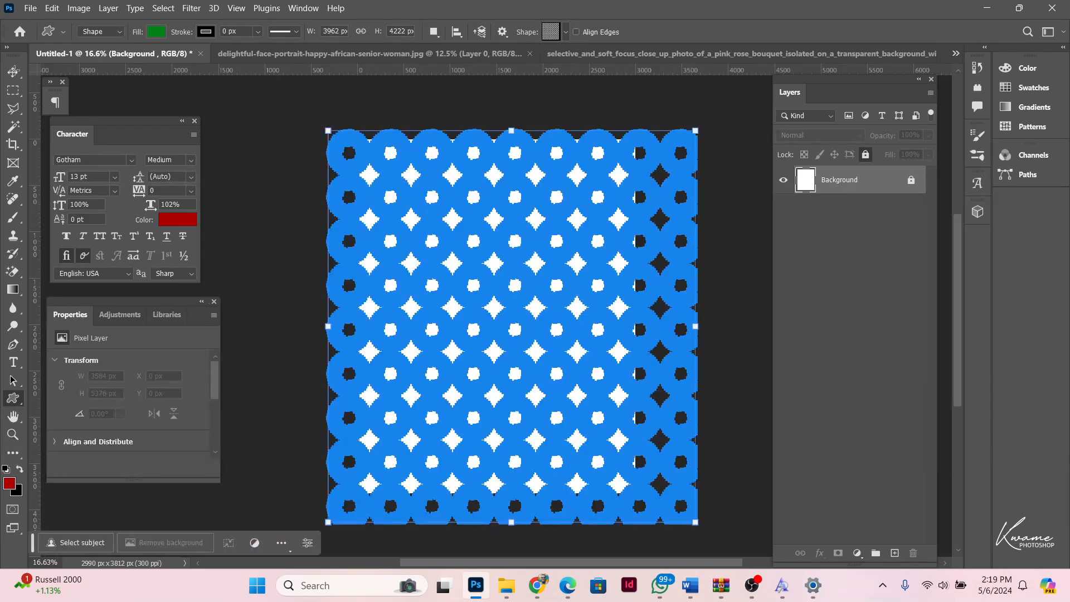
- Fill the pattern shape with the recently used salmon pink and widen it to about 4310 px
click(159, 34)
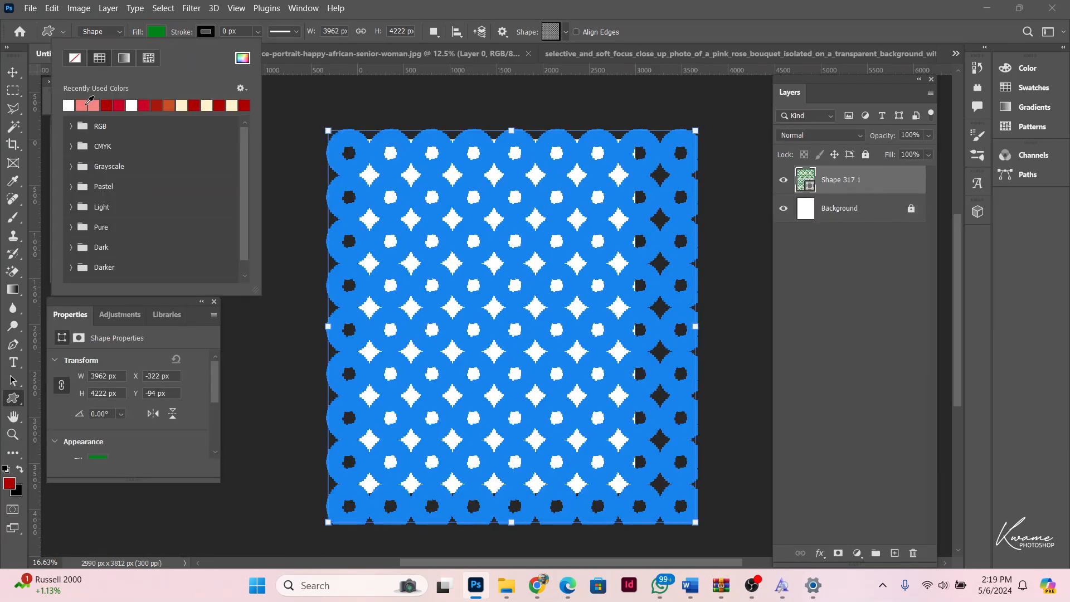
click(13, 73)
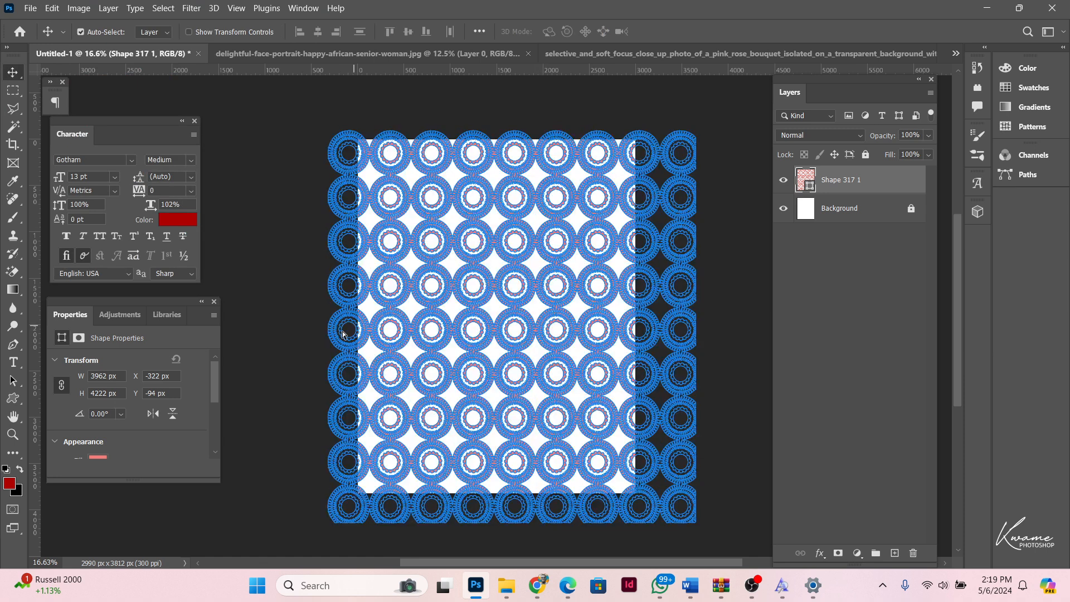
key(ctrl+t)
drag(327, 326, 295, 325)
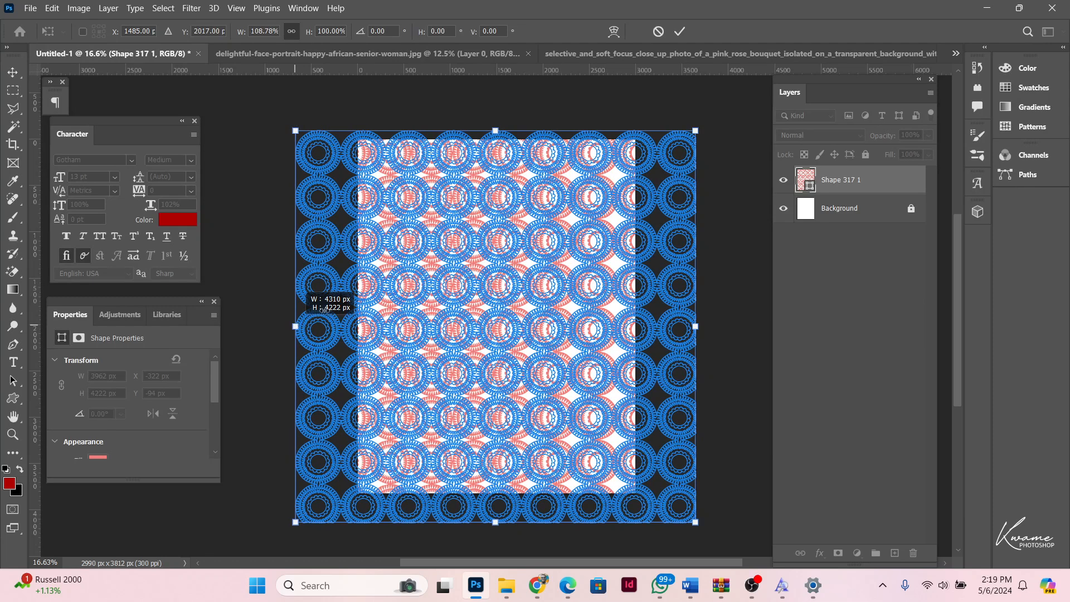
key(Return)
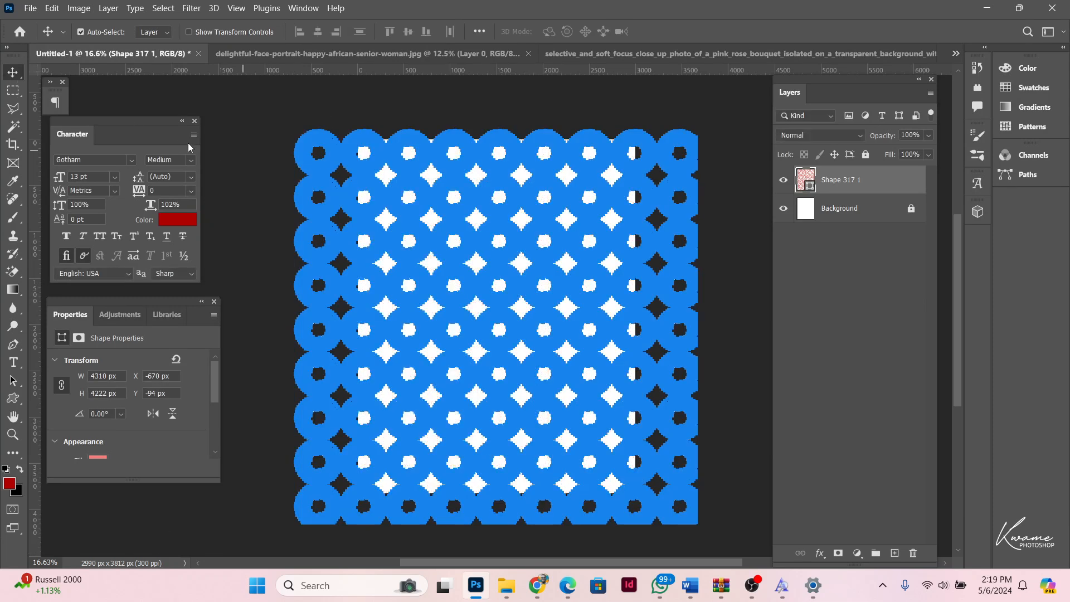
click(266, 131)
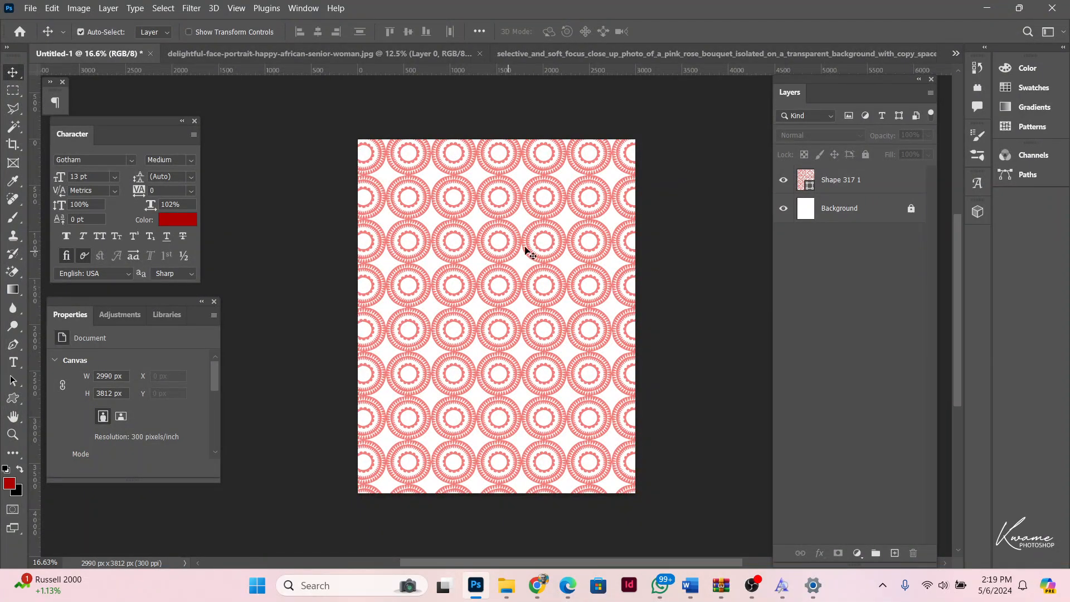
- Lower the pattern shape layer's opacity to 9% and lock the layer
click(852, 180)
drag(879, 137, 817, 137)
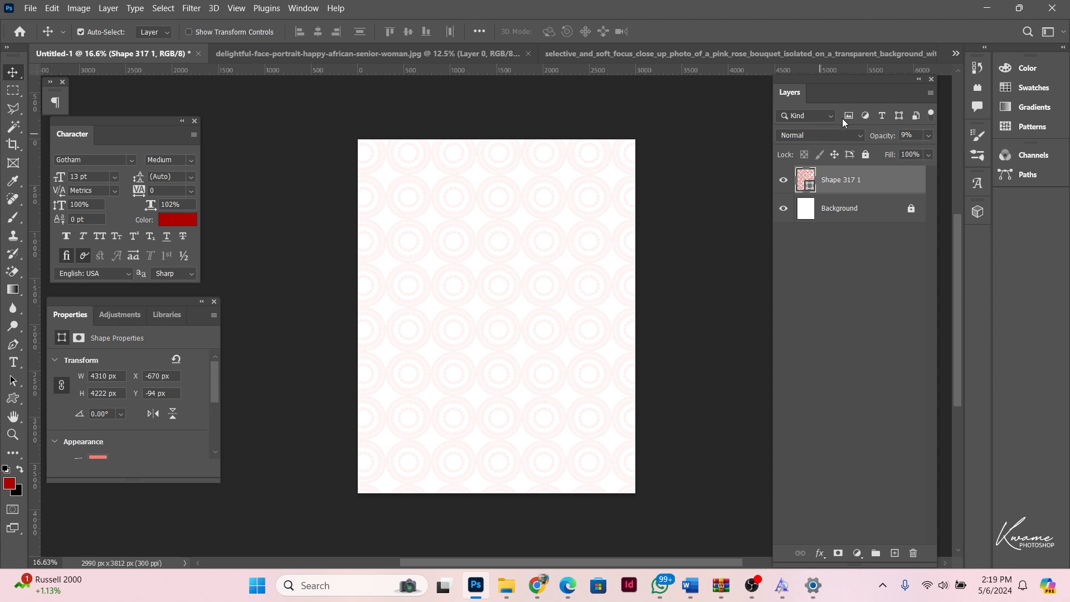
click(865, 154)
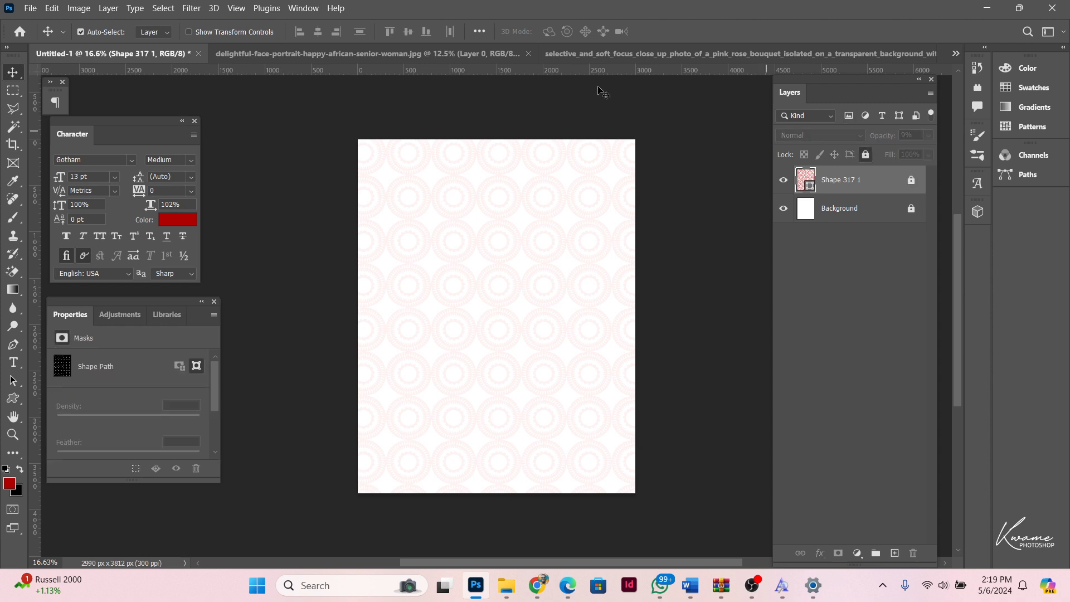
- Bring the woman's portrait into Untitled-1 and scale it to about 2542 by 3812 px, filling the canvas height
click(300, 51)
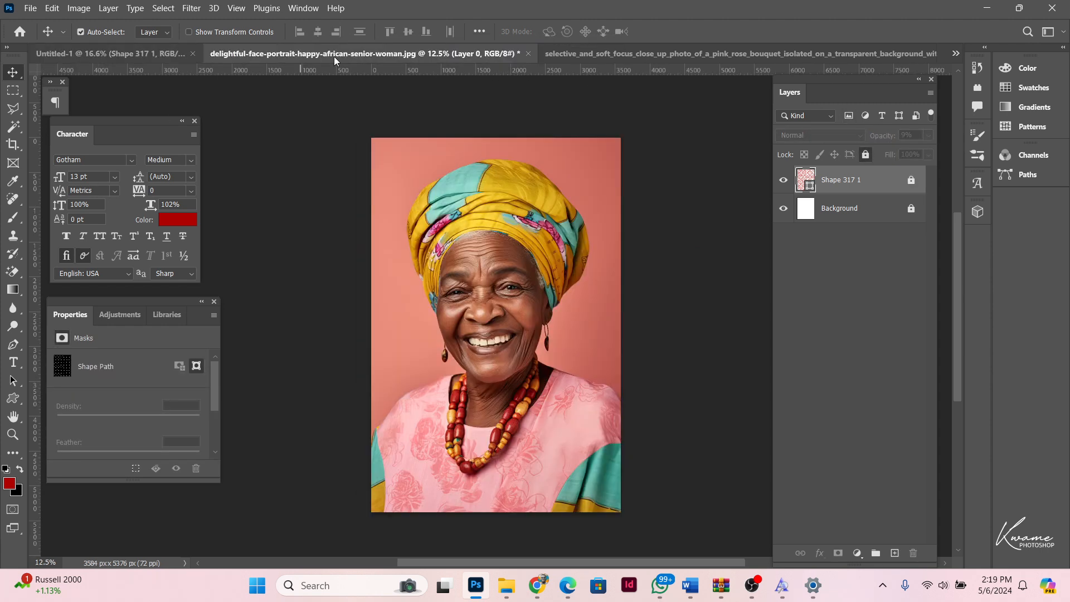
drag(147, 58, 498, 288)
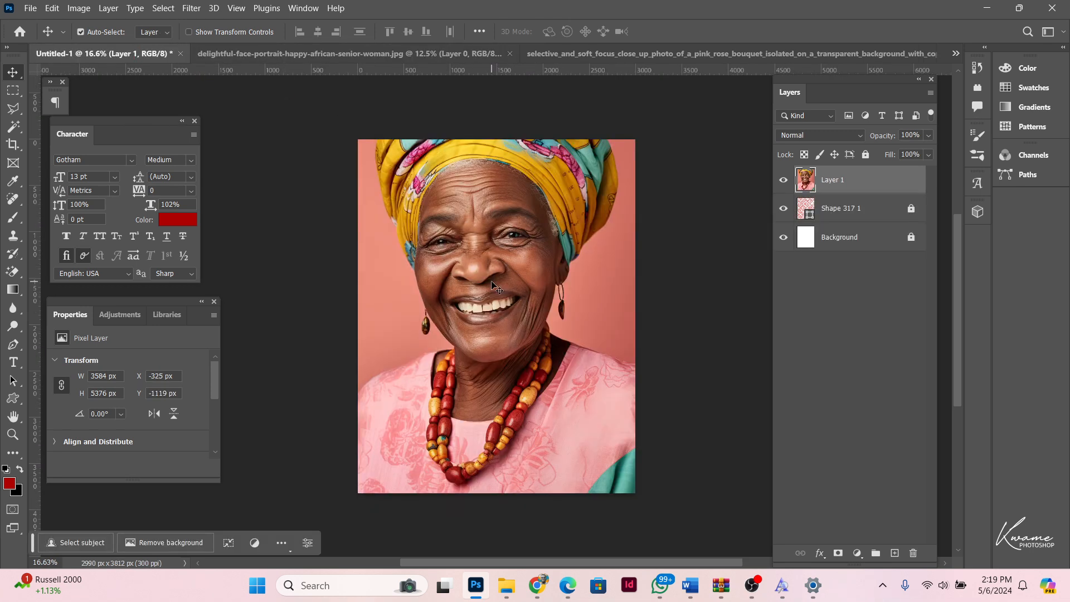
key(ctrl+t)
key(ctrl+t)
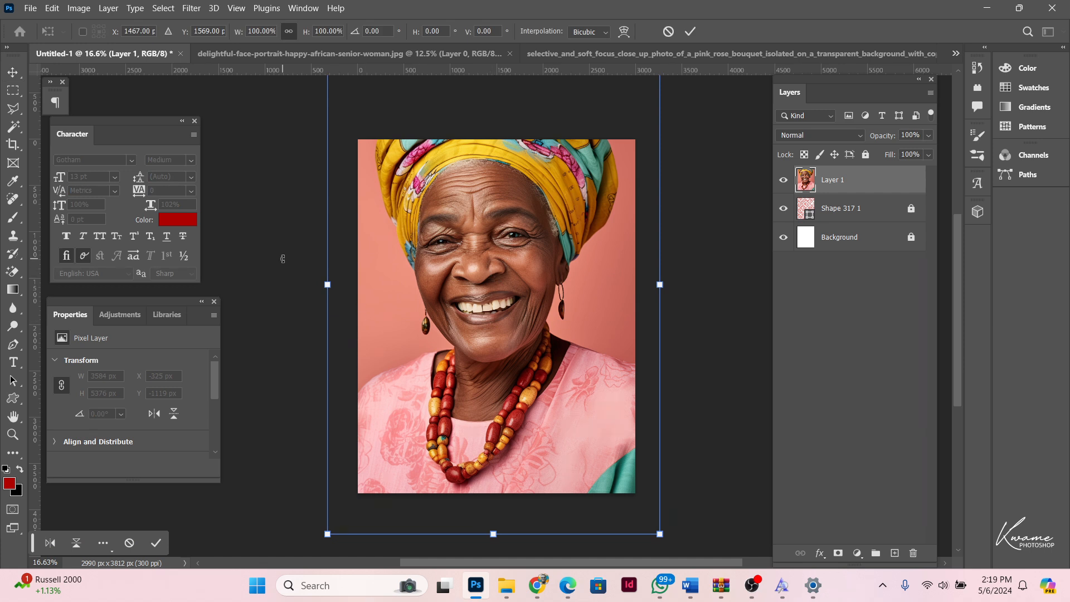
drag(326, 291, 418, 286)
drag(542, 237, 501, 265)
drag(508, 409, 508, 418)
drag(495, 499, 495, 493)
click(690, 31)
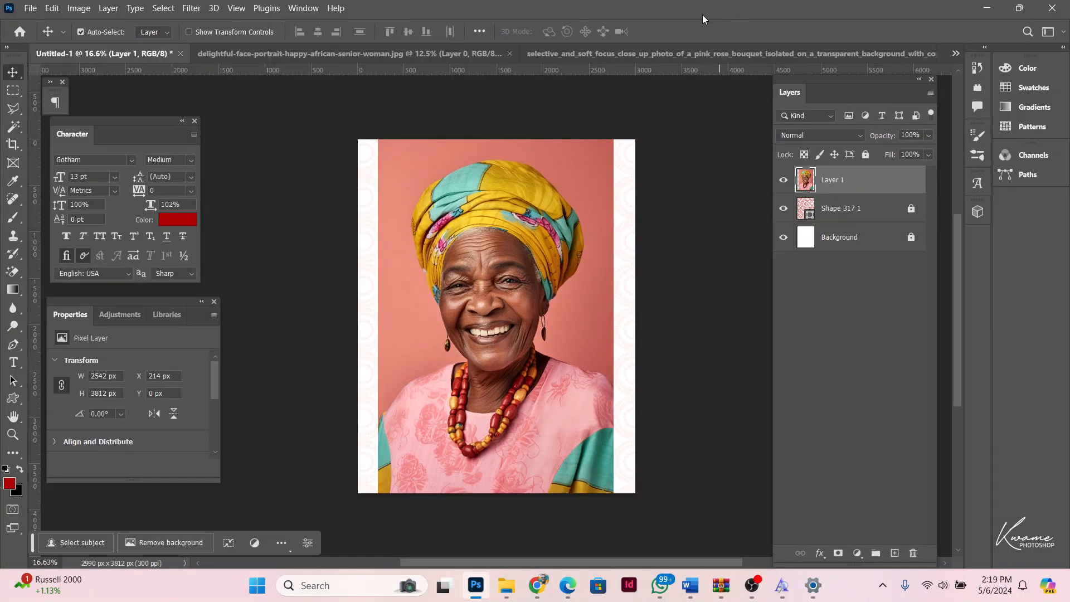
- Set the Brush tool to 20 px for retouching the portrait's layer mask at the earring
scroll(449, 352, up, 1)
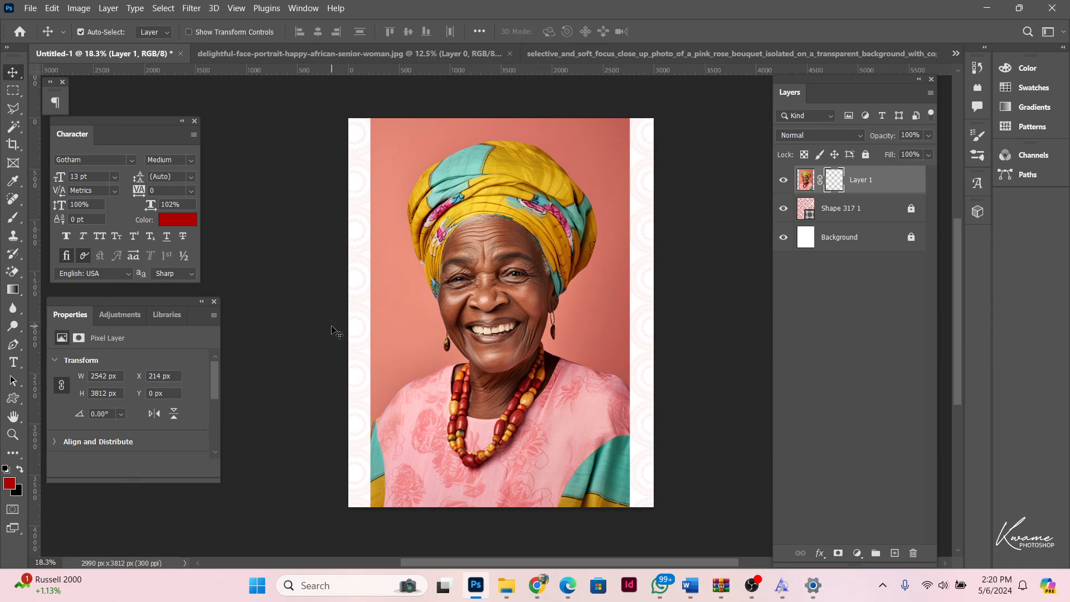
scroll(541, 239, up, 13)
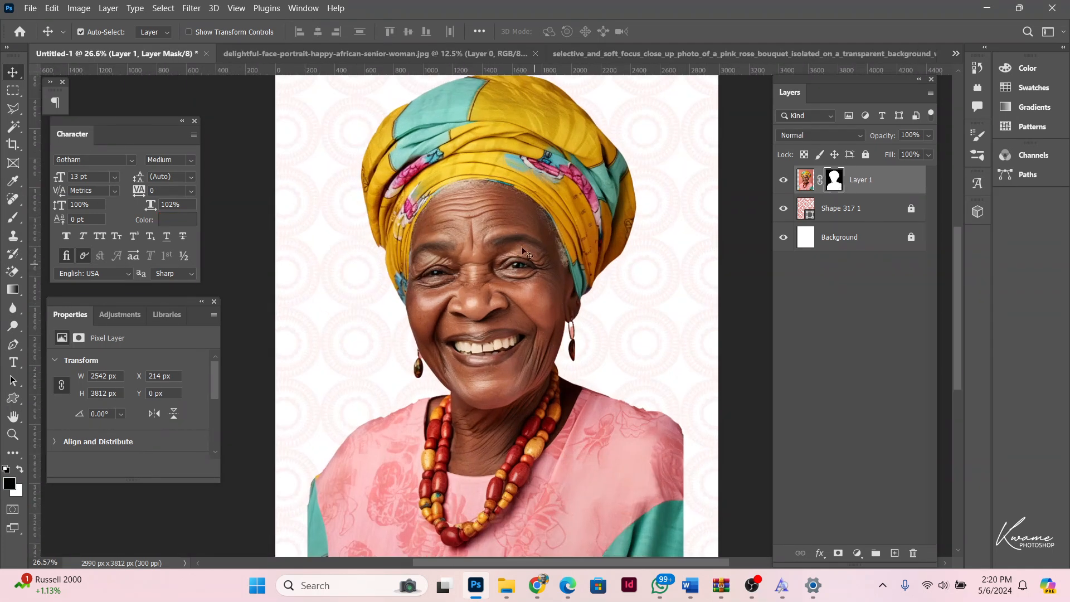
scroll(429, 331, down, 5)
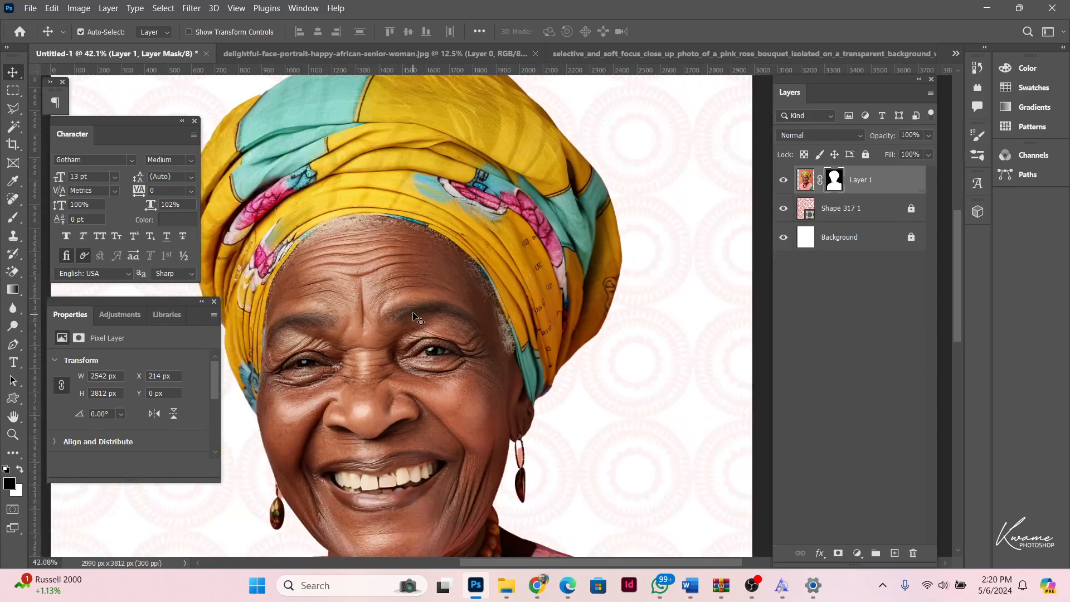
scroll(478, 370, up, 5)
scroll(425, 390, down, 6)
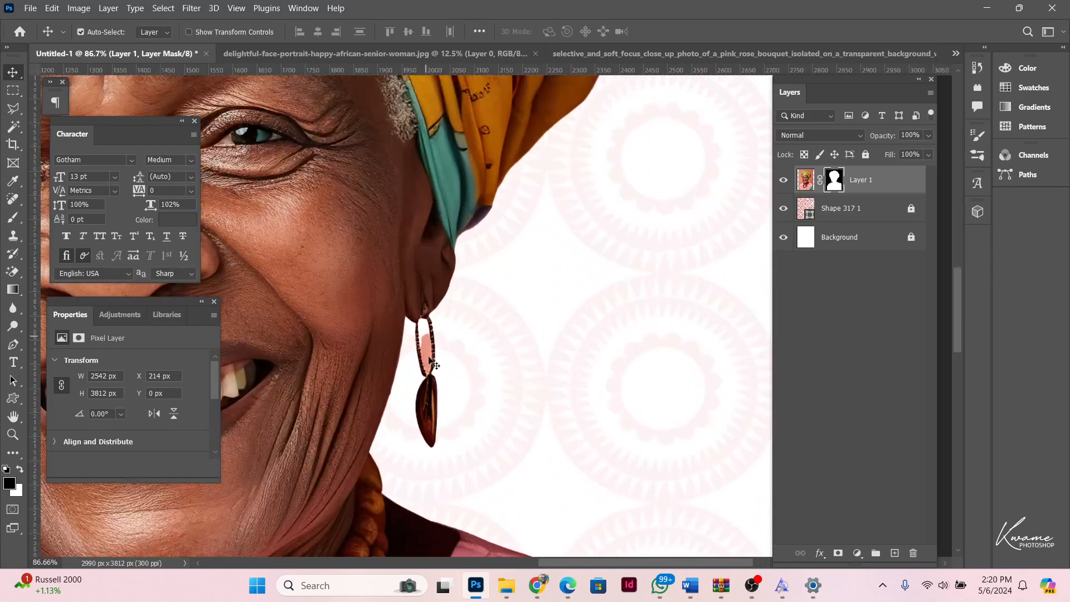
scroll(474, 381, up, 14)
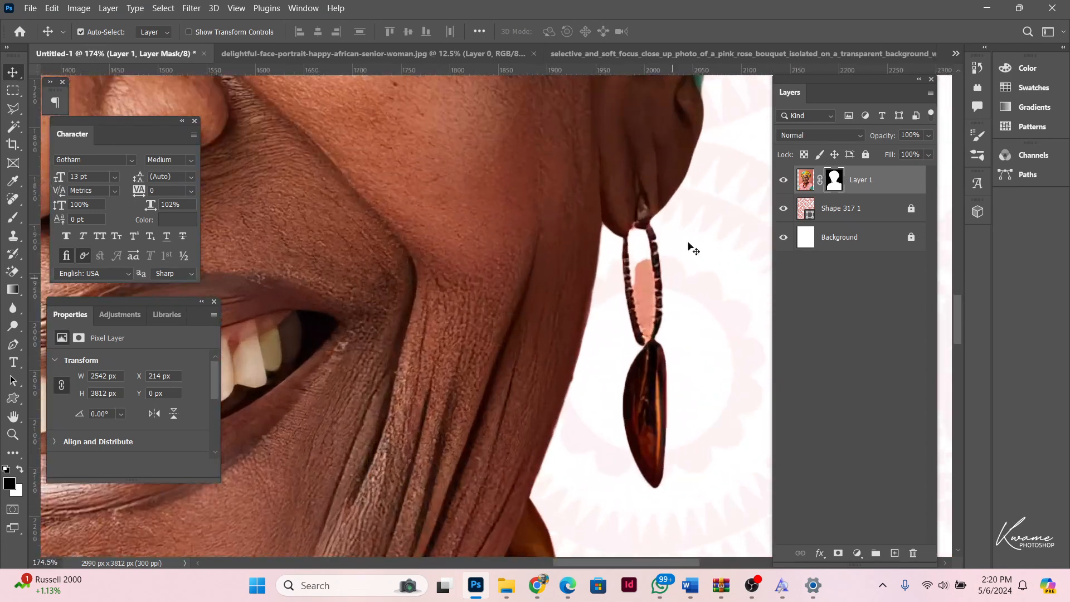
scroll(505, 198, up, 2)
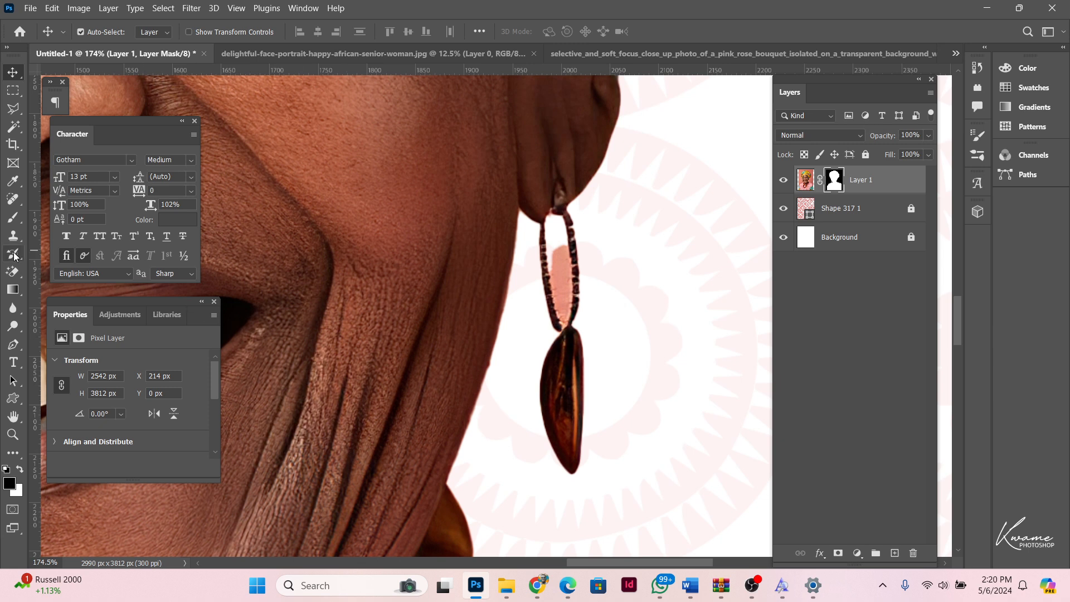
click(13, 217)
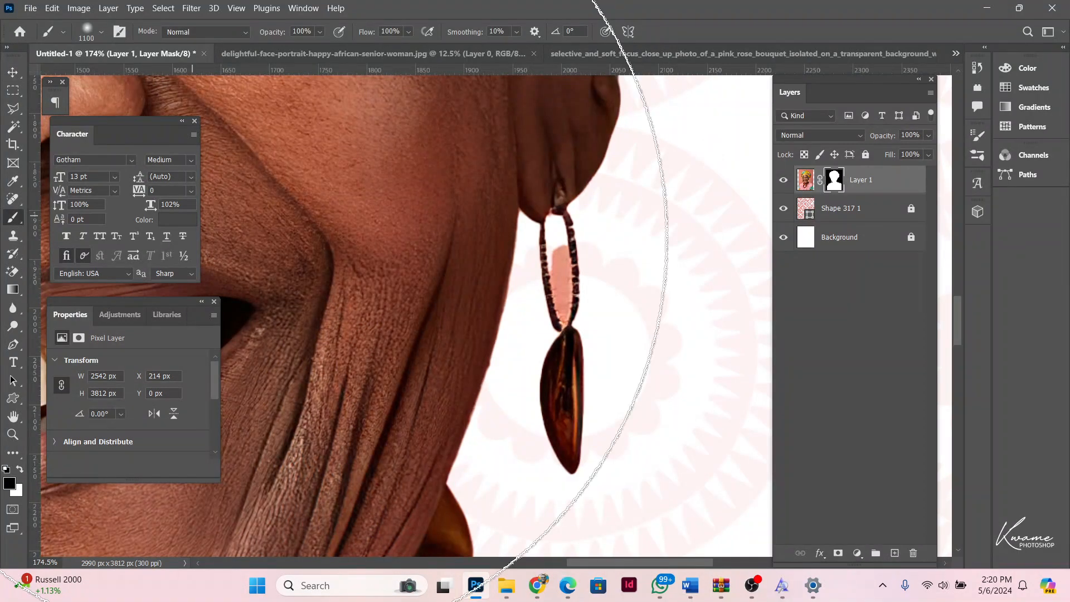
key(bracketleft)
key(bracketleft)
key(bracketleft)
key(bracketleft)
key(bracketleft)
key(bracketleft)
key(bracketleft)
key(bracketleft)
key(bracketleft)
key(bracketleft)
key(bracketleft)
key(bracketleft)
key(bracketleft)
key(bracketleft)
key(bracketleft)
key(bracketleft)
key(bracketleft)
key(bracketleft)
key(bracketleft)
key(bracketleft)
key(bracketleft)
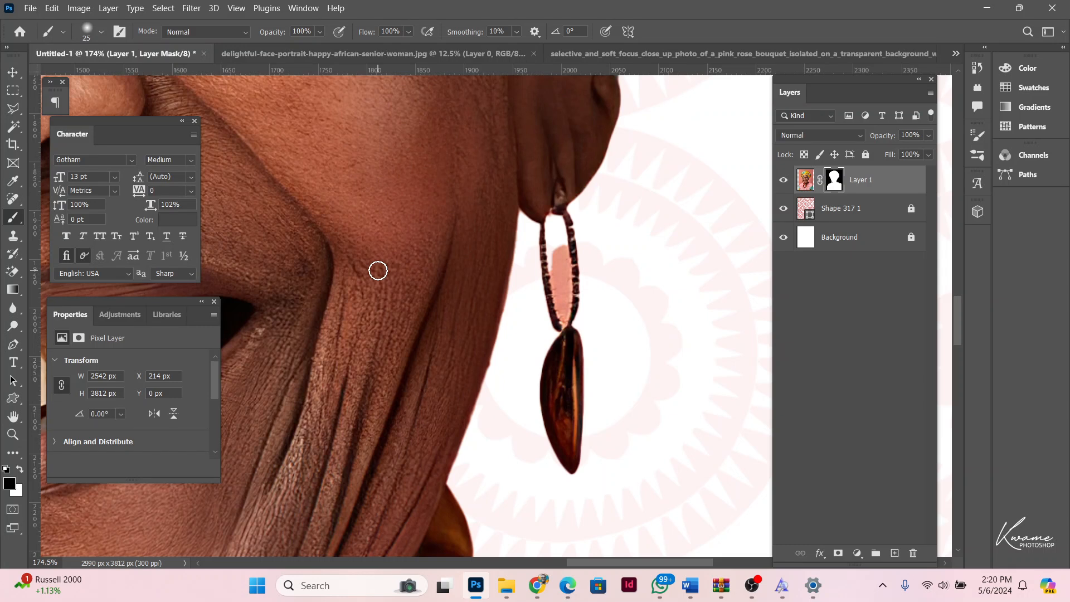
key(bracketleft)
- Try painting on the portrait's layer mask over the cheek, and undo the strokes
drag(426, 175, 433, 175)
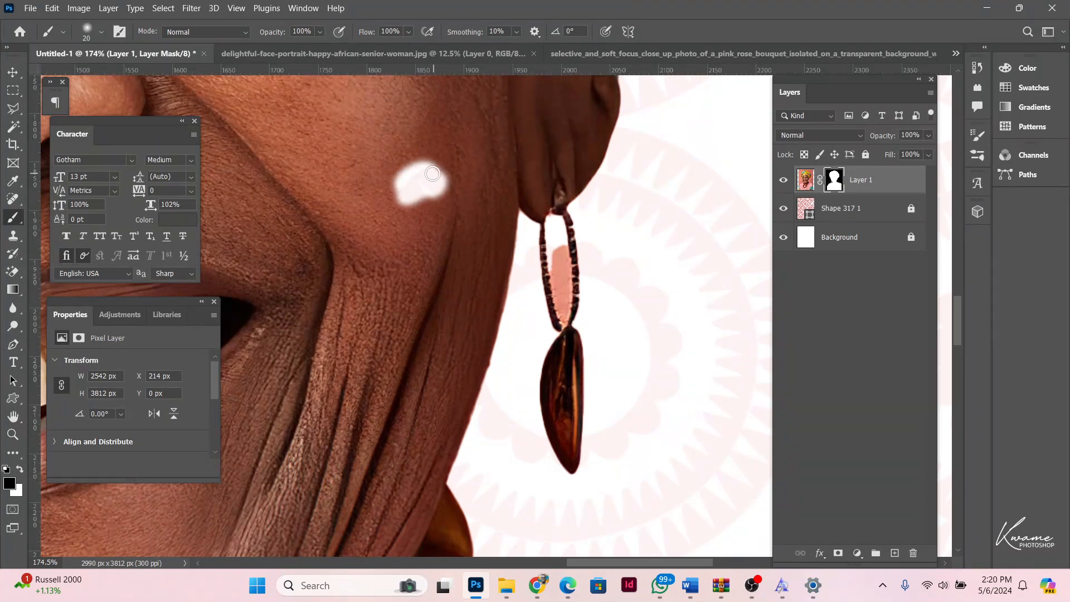
key(ctrl+z)
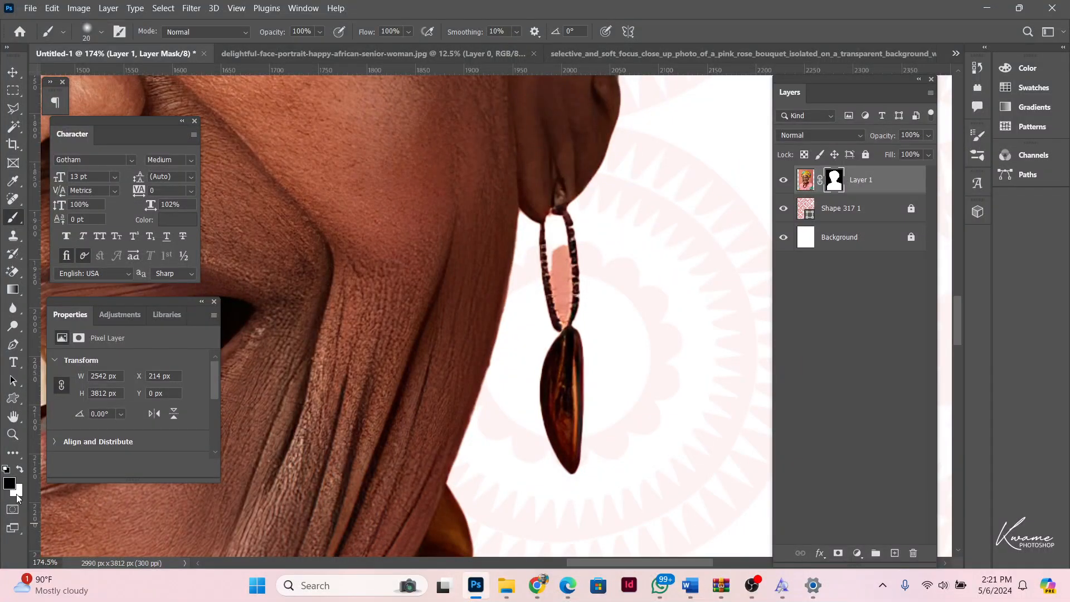
mouse_move(430, 145)
mouse_down()
mouse_move(366, 140)
mouse_move(466, 233)
mouse_move(406, 316)
mouse_move(317, 323)
mouse_move(423, 187)
mouse_move(371, 156)
mouse_move(376, 178)
mouse_move(308, 261)
mouse_move(410, 151)
mouse_move(417, 200)
mouse_move(279, 227)
mouse_move(387, 156)
mouse_move(447, 163)
mouse_move(388, 200)
mouse_move(323, 198)
mouse_move(351, 186)
mouse_move(292, 205)
mouse_move(285, 196)
mouse_move(292, 216)
mouse_move(333, 191)
mouse_move(370, 187)
mouse_move(288, 212)
mouse_move(250, 241)
mouse_move(275, 220)
mouse_move(268, 239)
mouse_move(344, 167)
mouse_move(297, 165)
mouse_move(272, 198)
mouse_move(288, 247)
mouse_move(374, 149)
mouse_move(333, 183)
mouse_up()
click(21, 470)
key(ctrl+z)
key(ctrl+z)
- Paint black on the layer mask inside the earring loop to hide the leftover pink backdrop
scroll(584, 256, up, 2)
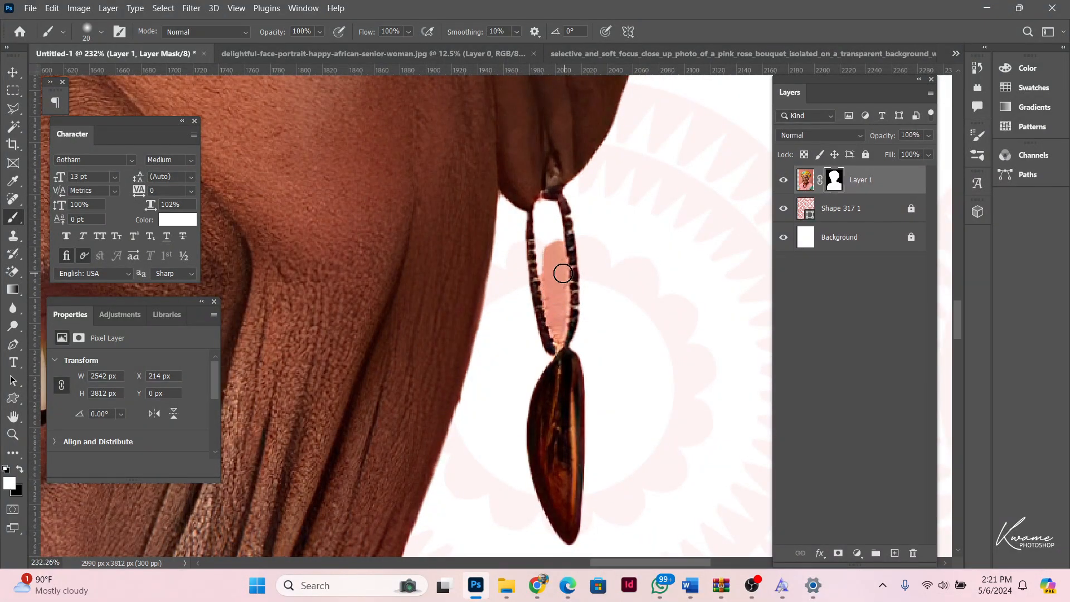
key(x)
key(bracketleft)
key(bracketright)
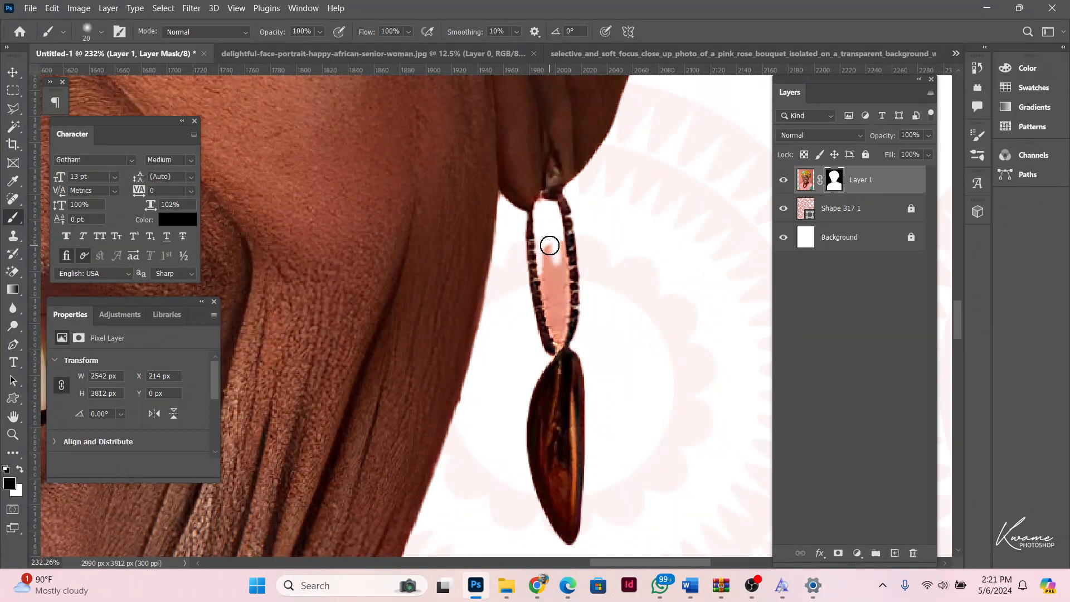
mouse_move(547, 263)
mouse_down()
mouse_move(556, 331)
mouse_move(559, 246)
mouse_move(557, 304)
mouse_move(542, 251)
mouse_move(558, 332)
mouse_move(561, 312)
mouse_up()
scroll(557, 309, down, 8)
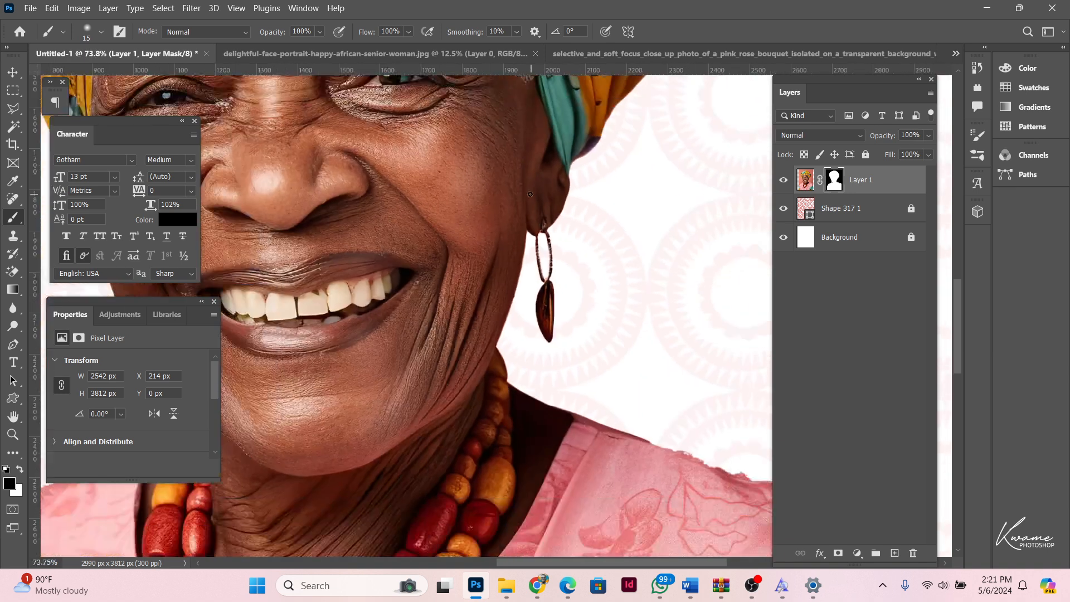
- Enlarge the brush to 600 px and paint a white spot on the layer mask beside the head wrap
drag(456, 177, 497, 139)
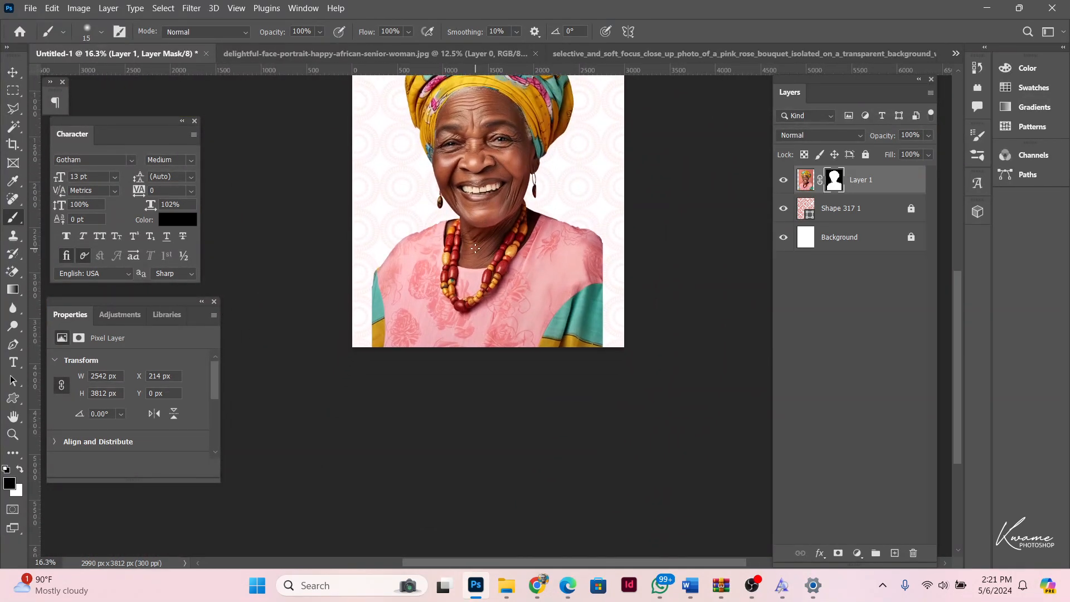
drag(475, 248, 477, 296)
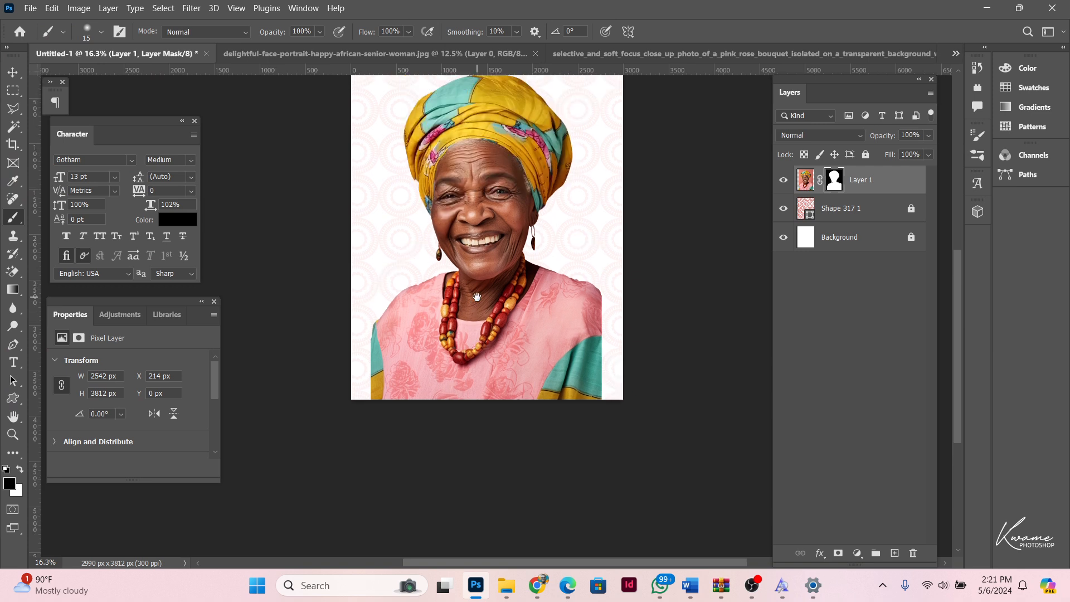
drag(493, 252, 488, 275)
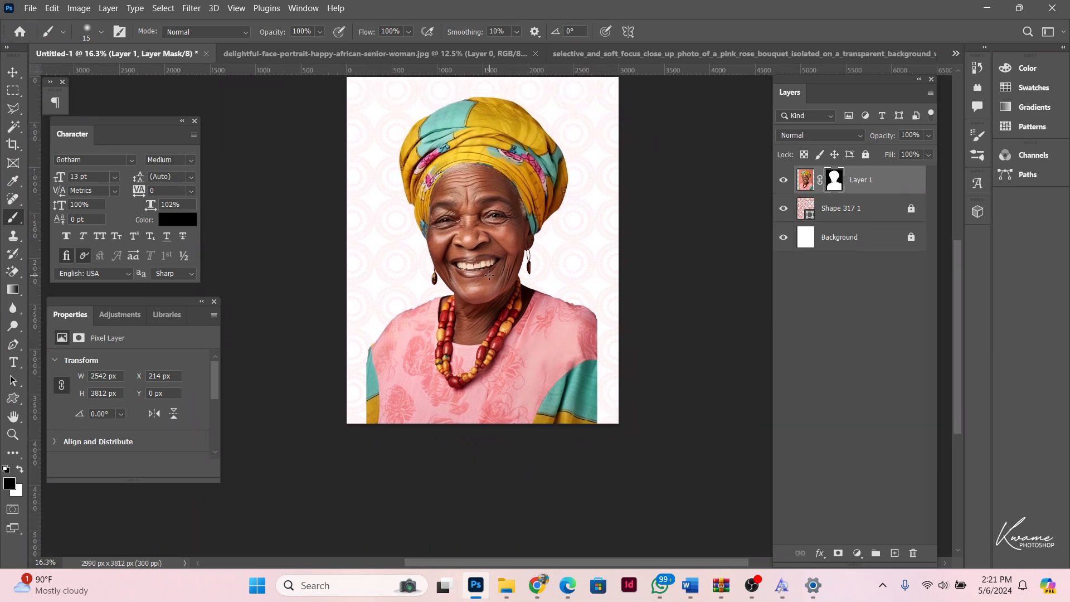
key(x)
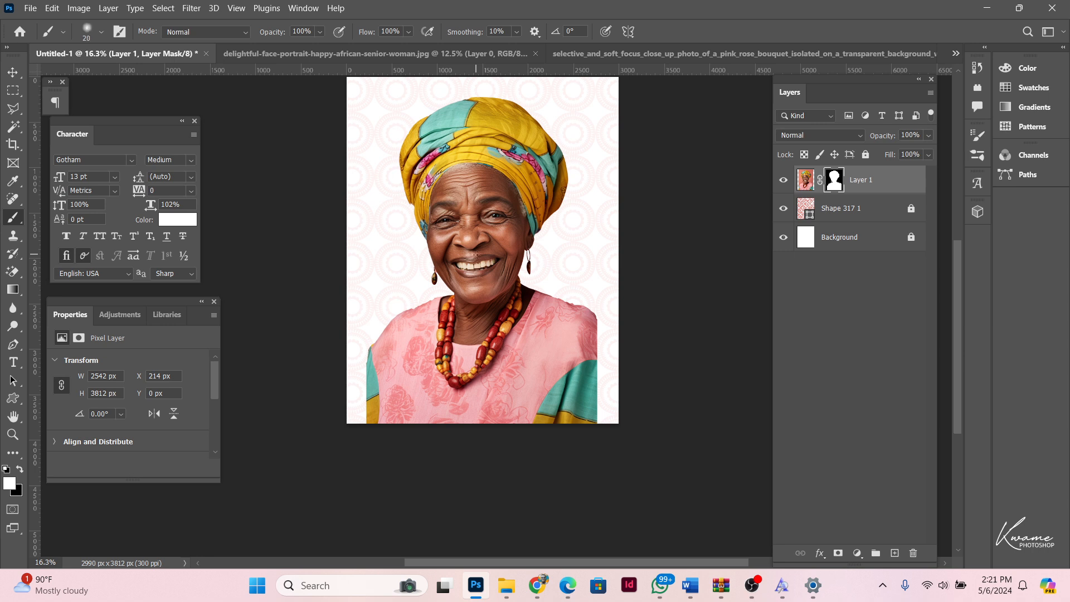
key(bracketright)
key(bracketright)
key(bracketright)
key(bracketright)
key(bracketright)
key(bracketright)
key(bracketright)
key(bracketright)
key(bracketright)
key(bracketright)
key(bracketright)
key(bracketright)
key(bracketright)
key(bracketright)
key(bracketright)
key(bracketright)
click(398, 190)
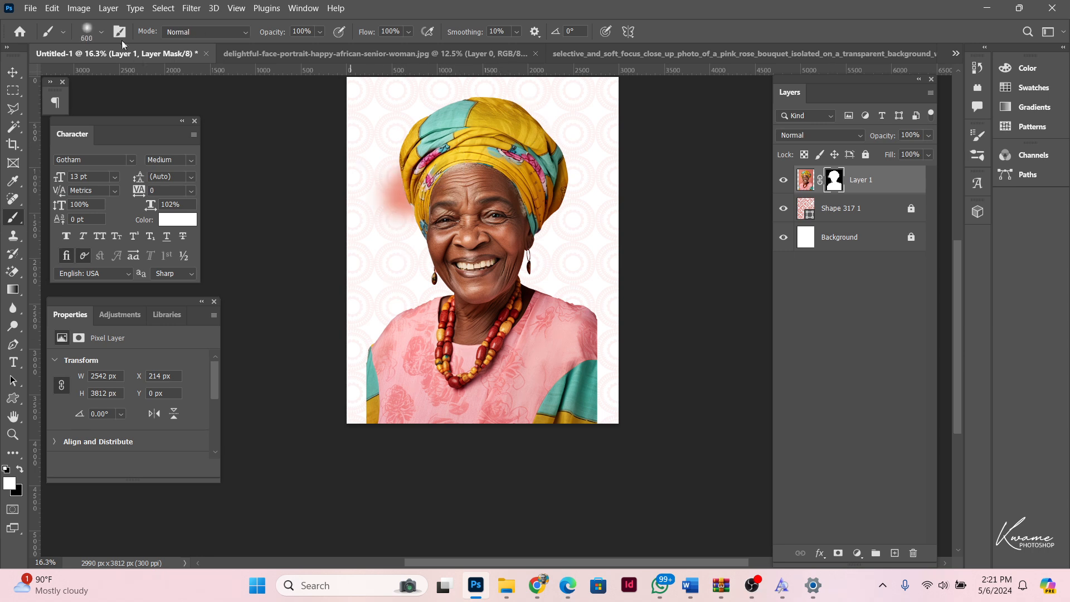
- Harden the brush edge and paint white across the layer mask to restore the portrait's whole pink backdrop
click(96, 32)
drag(80, 109, 184, 108)
mouse_move(533, 102)
mouse_down()
mouse_move(320, 160)
mouse_move(414, 167)
mouse_move(354, 275)
mouse_move(203, 350)
mouse_move(552, 340)
mouse_move(490, 278)
mouse_move(509, 423)
mouse_move(561, 232)
mouse_move(534, 144)
mouse_move(287, 125)
mouse_move(475, 452)
mouse_up()
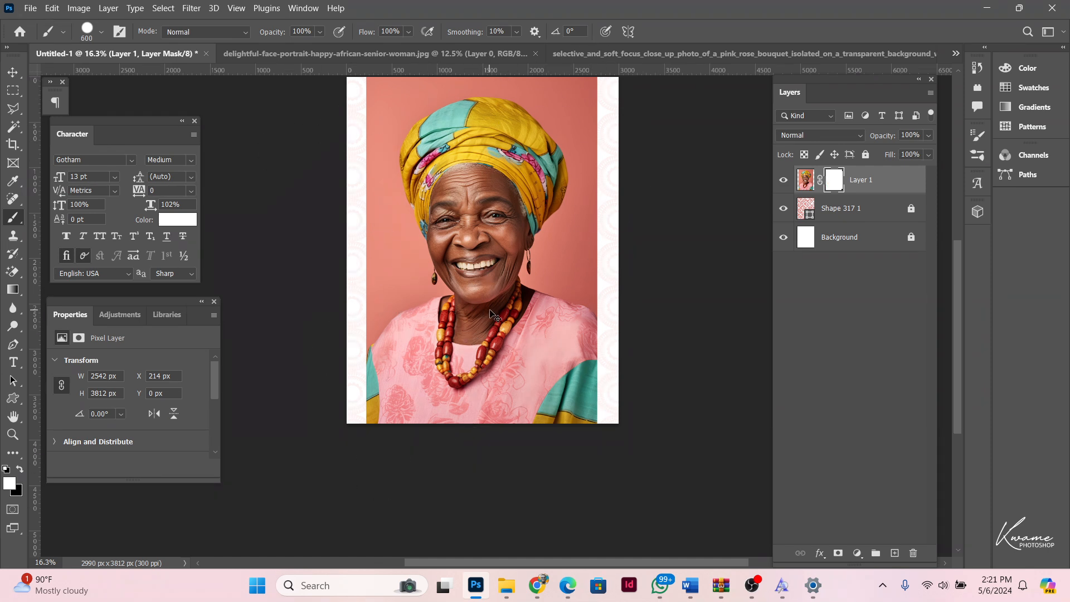
- Undo the white painting on the portrait's layer mask
key(ctrl+z)
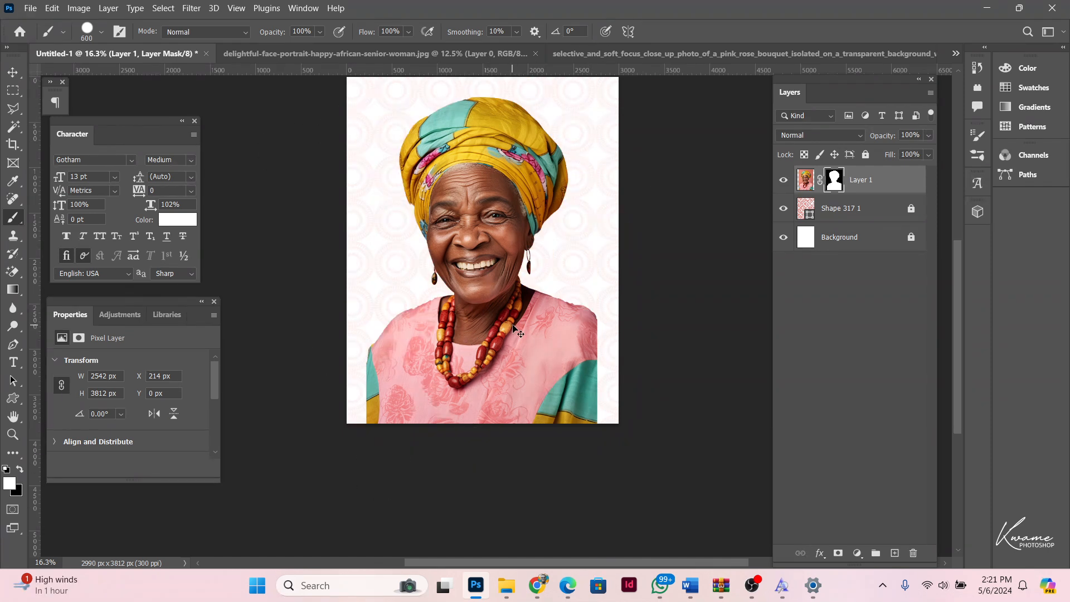
click(11, 73)
scroll(495, 195, up, 3)
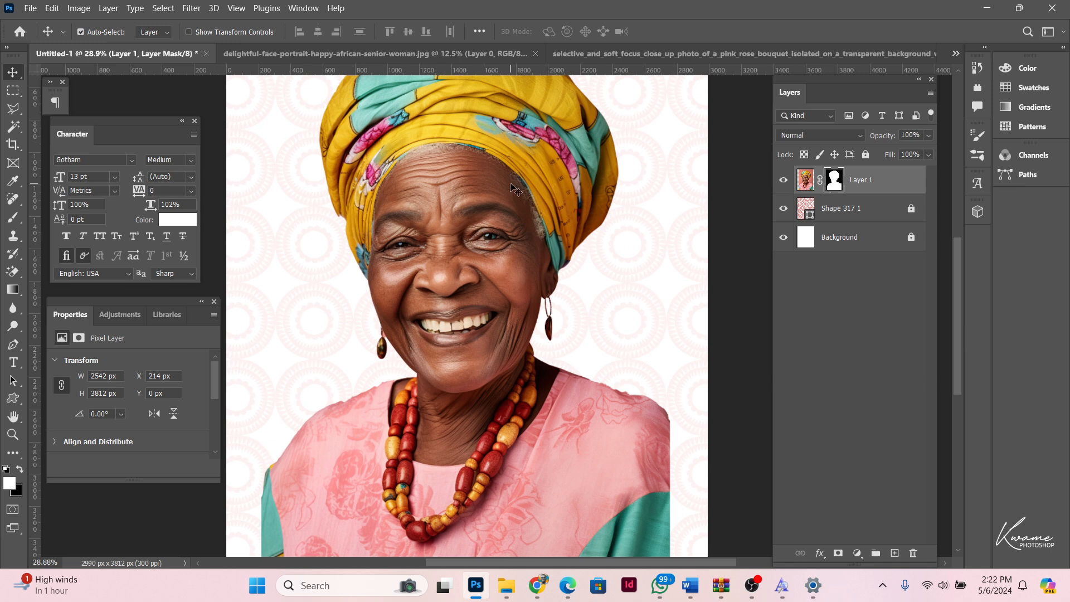
scroll(558, 192, down, 2)
click(836, 181)
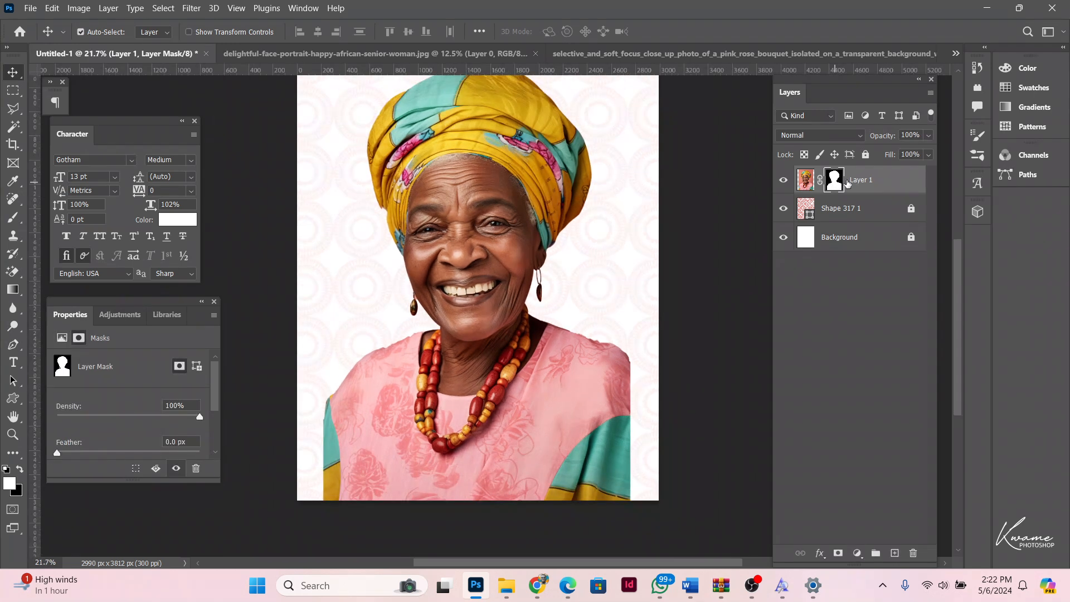
click(191, 8)
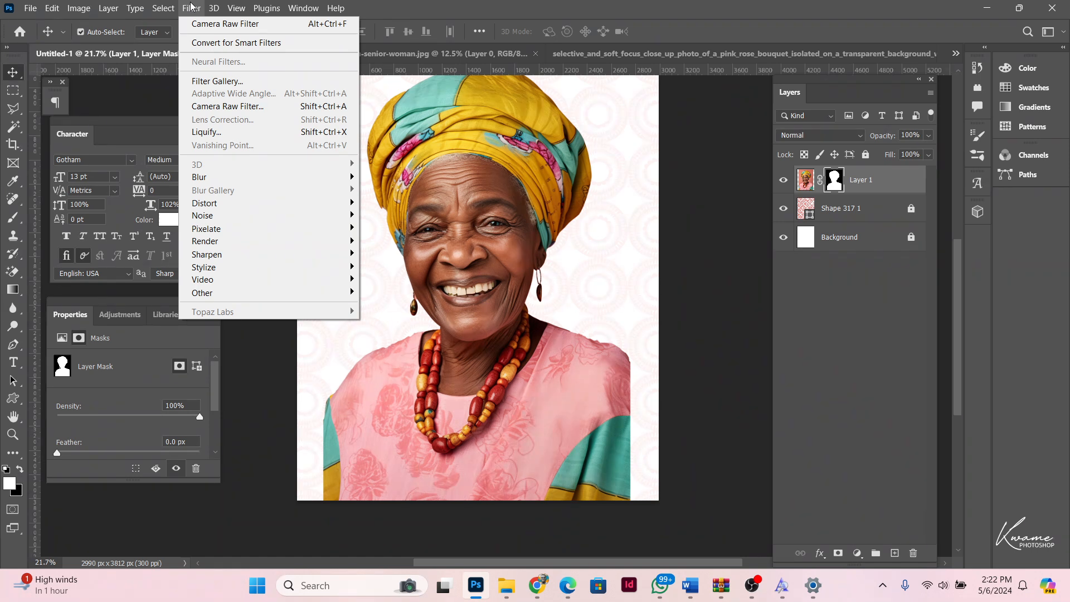
click(215, 106)
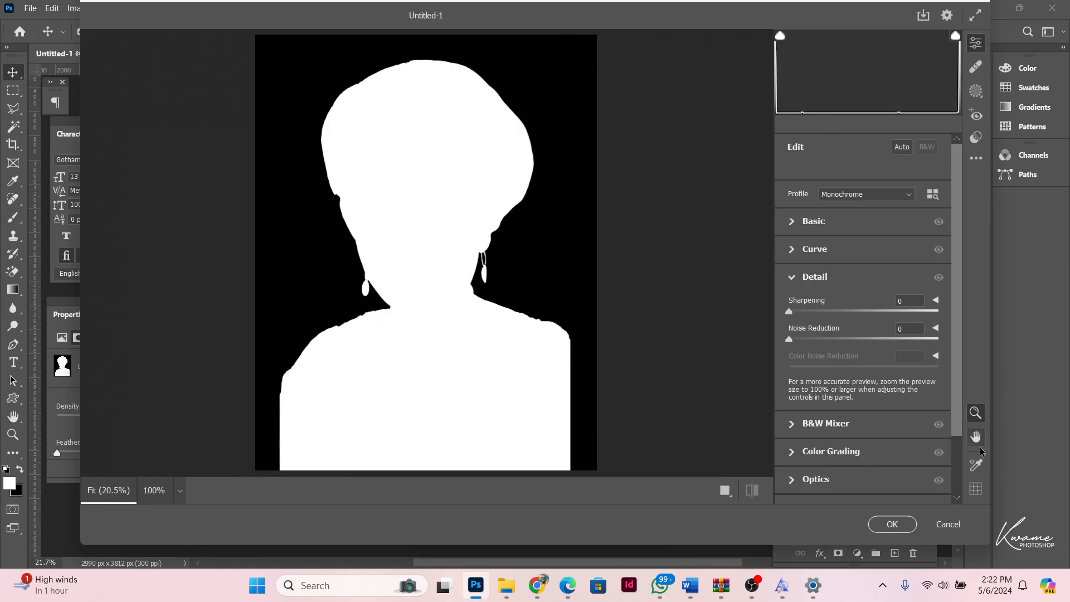
click(947, 524)
- Open the Camera Raw filter on the portrait image and set Texture to +100 and Clarity to +36
click(811, 180)
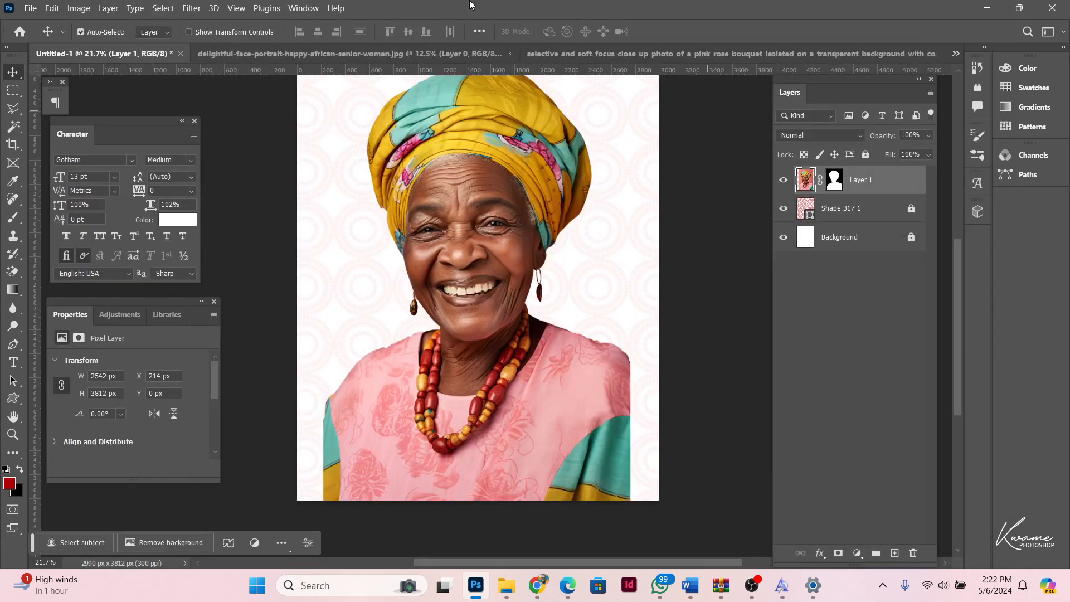
click(191, 8)
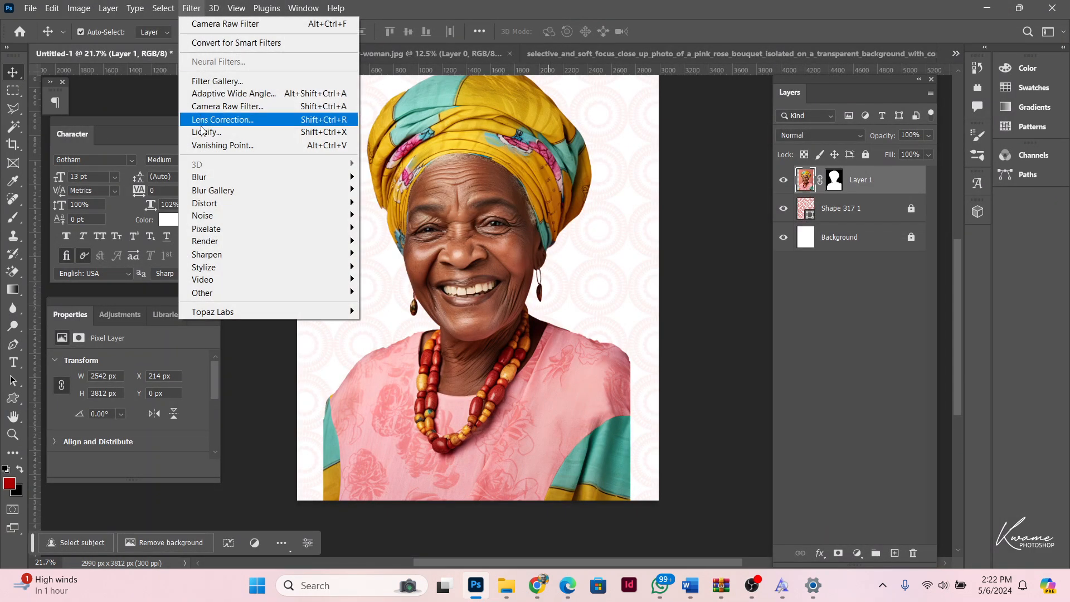
click(228, 106)
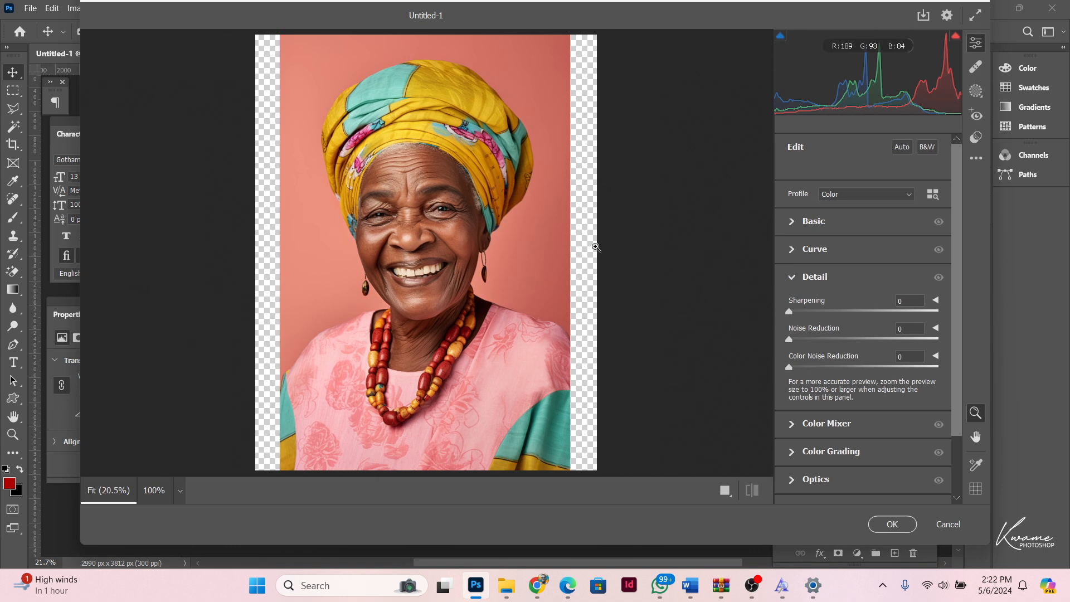
drag(405, 199, 449, 264)
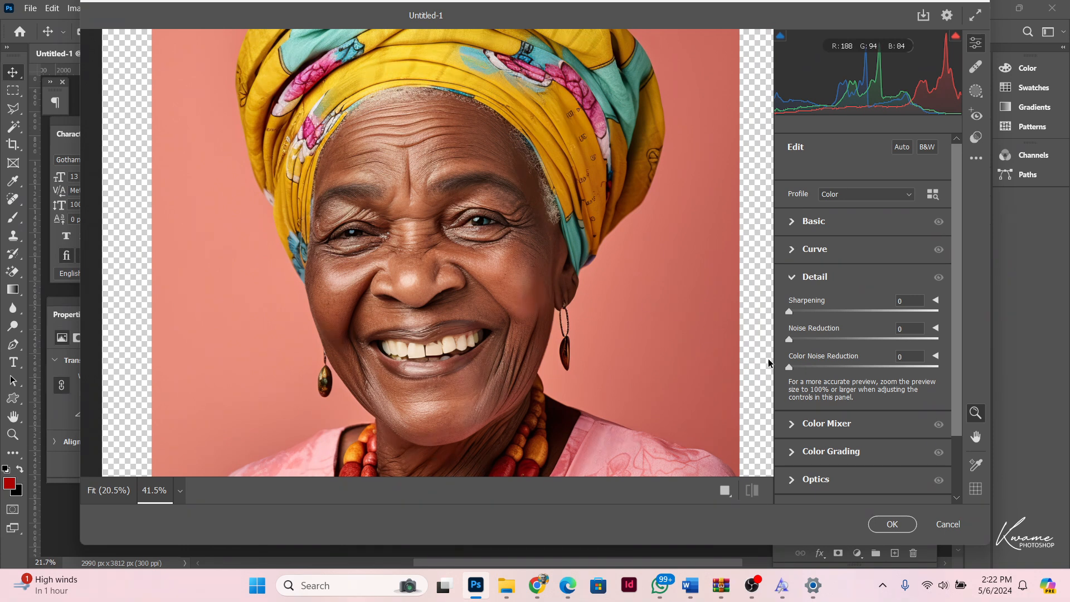
click(791, 223)
drag(863, 403, 947, 403)
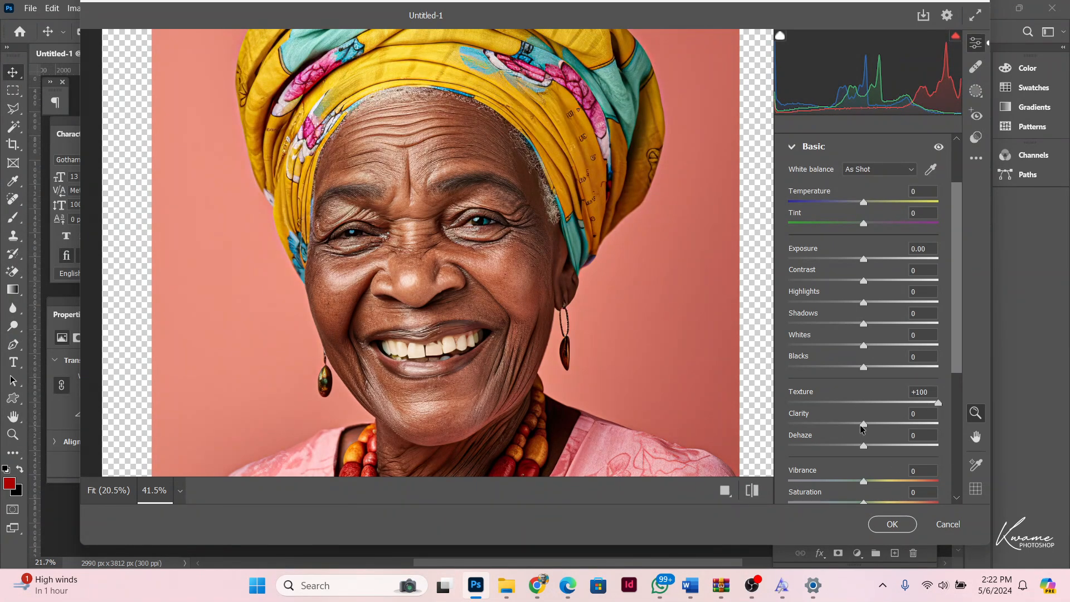
drag(863, 424, 894, 415)
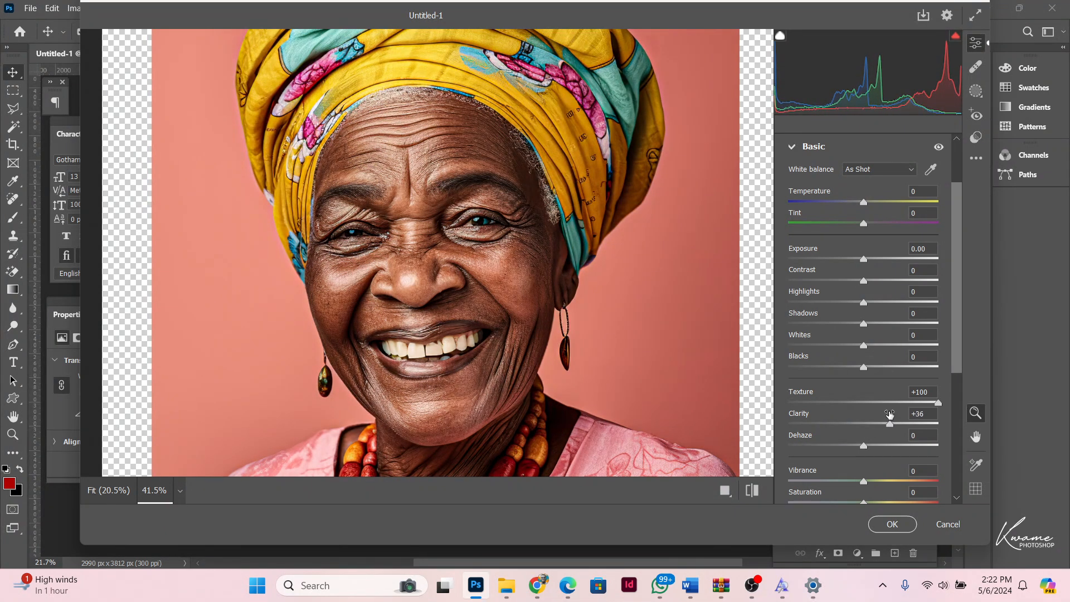
- Set the Camera Raw Sharpening to 100 and apply the filter to the portrait
scroll(831, 416, down, 5)
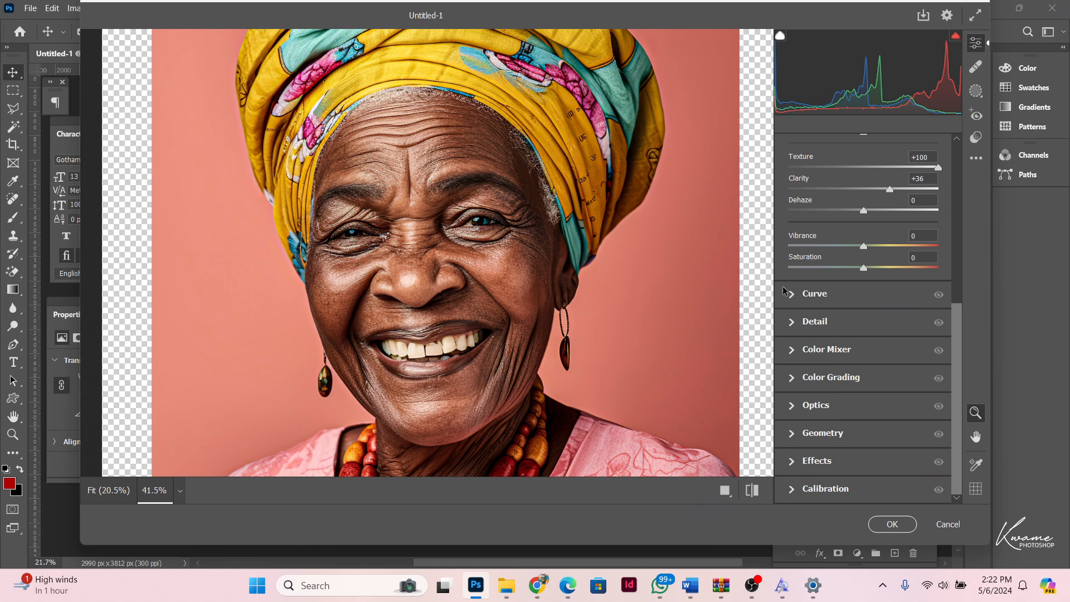
click(792, 322)
drag(790, 313, 897, 307)
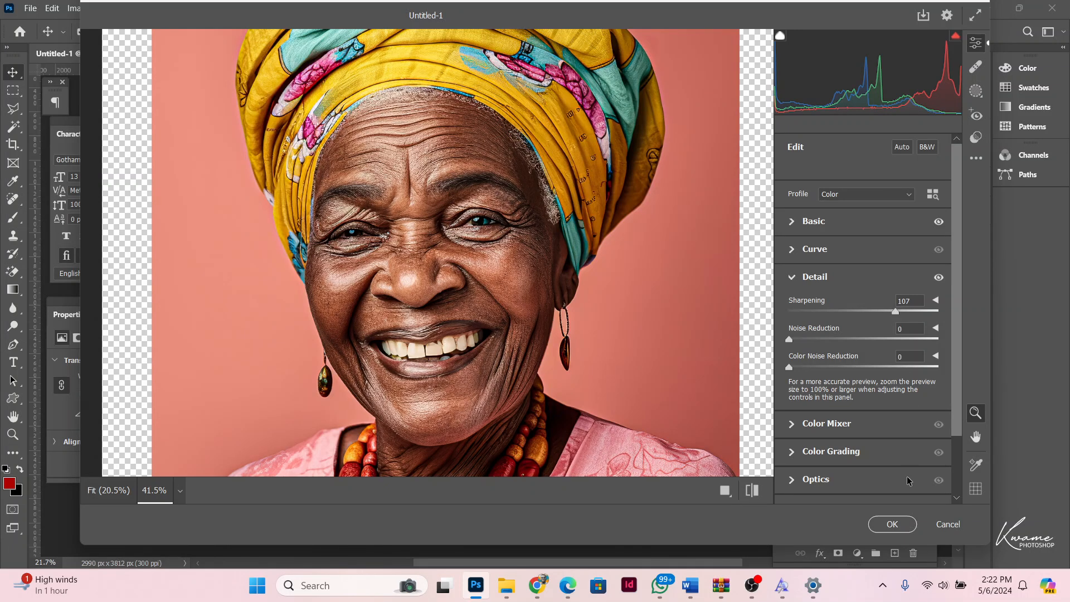
click(908, 300)
text(100)
click(888, 522)
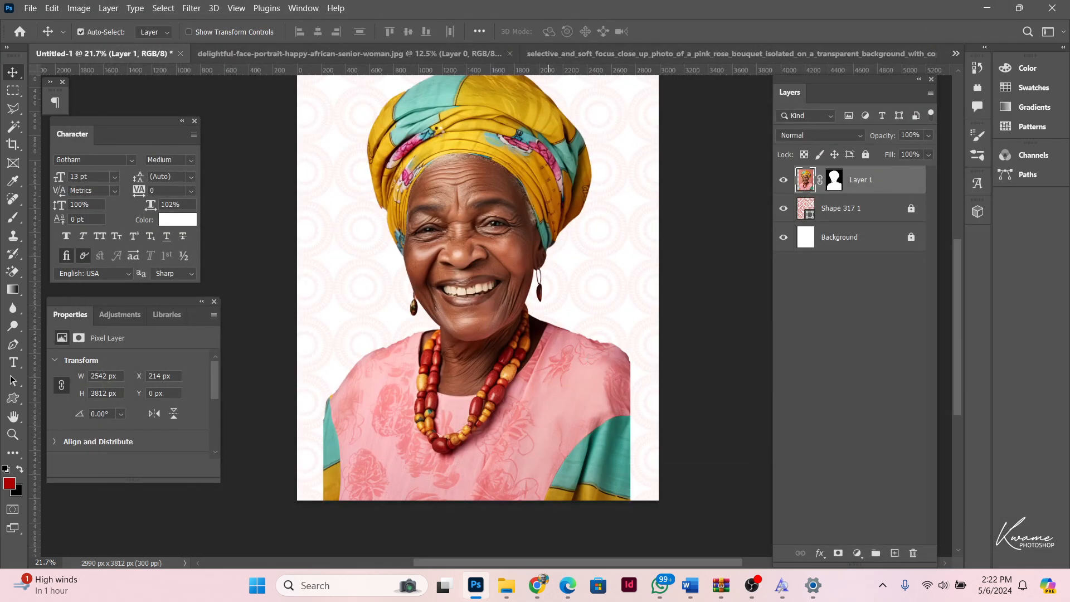
- Examine the filtered portrait's facial detail up close and the cutout within the whole poster
scroll(457, 231, up, 8)
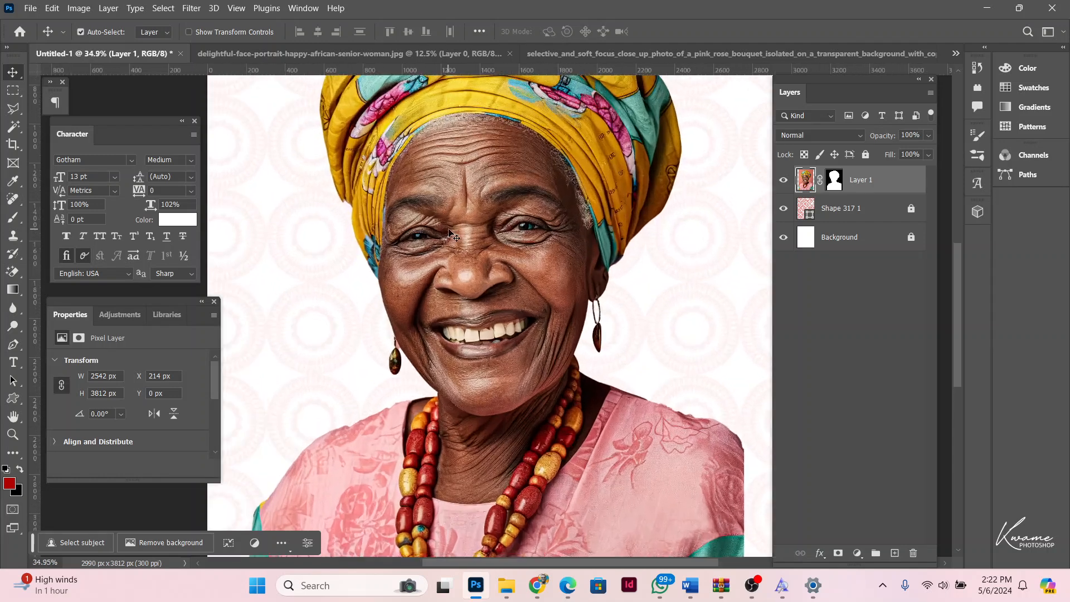
scroll(511, 281, up, 3)
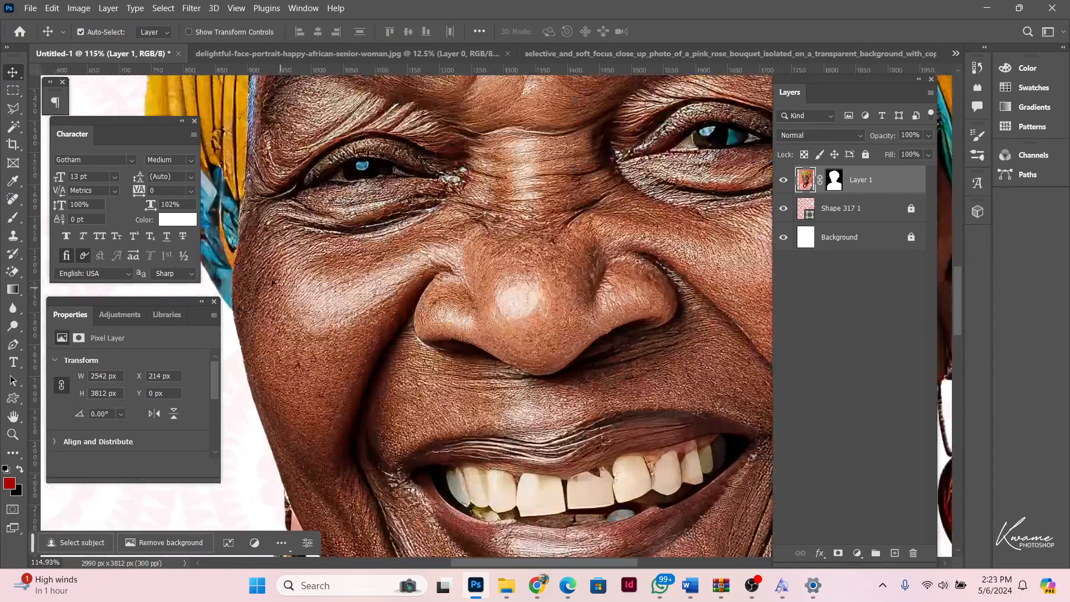
scroll(535, 280, down, 4)
scroll(546, 279, down, 6)
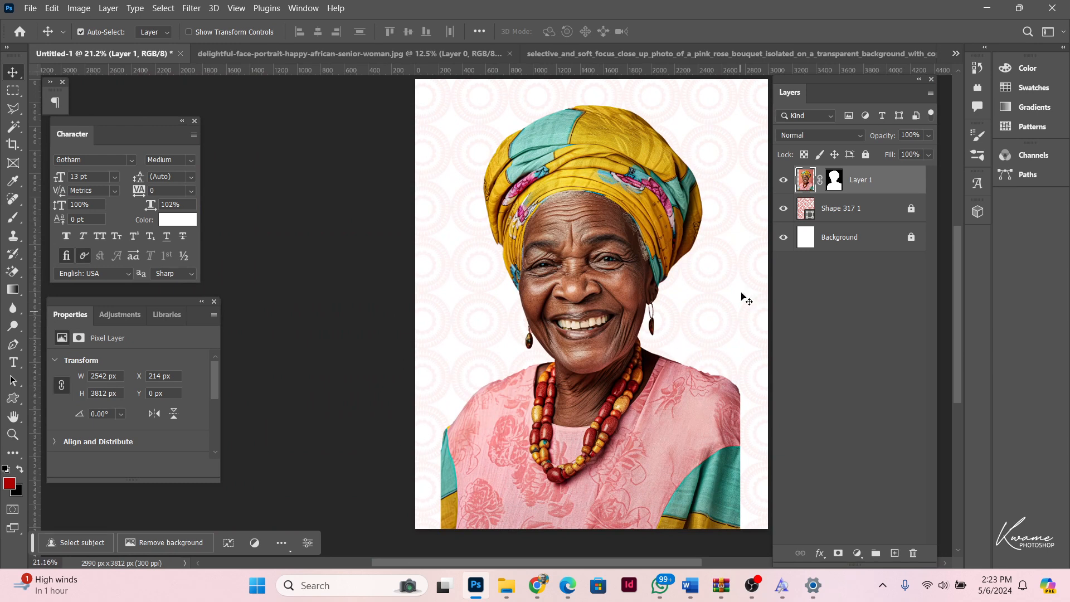
scroll(617, 316, down, 1)
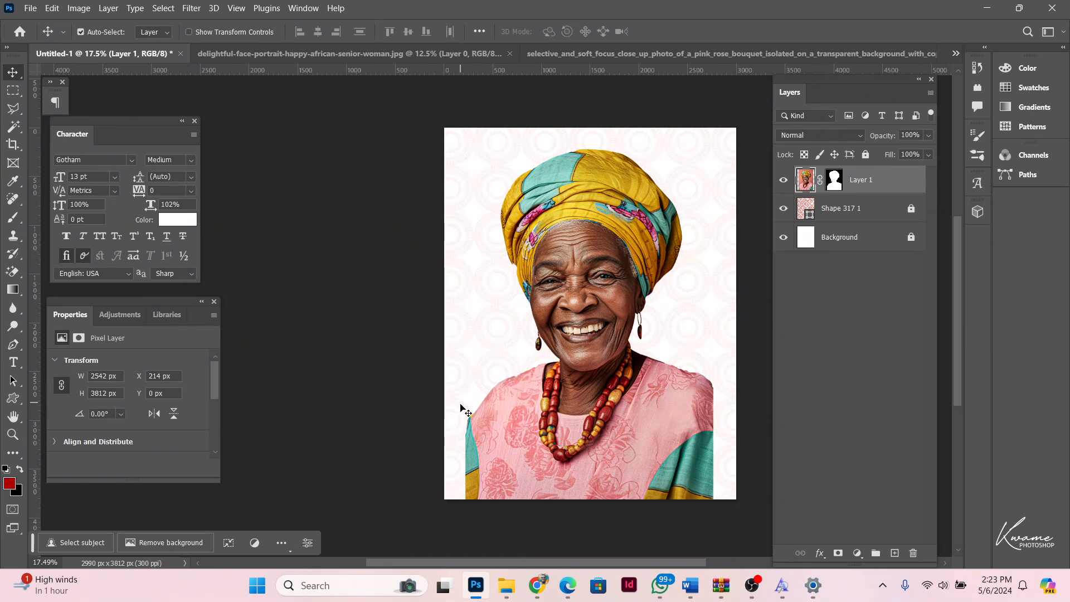
- Disable the portrait's layer mask to show the original backdrop, and enable the mask again
right_click(830, 182)
click(852, 185)
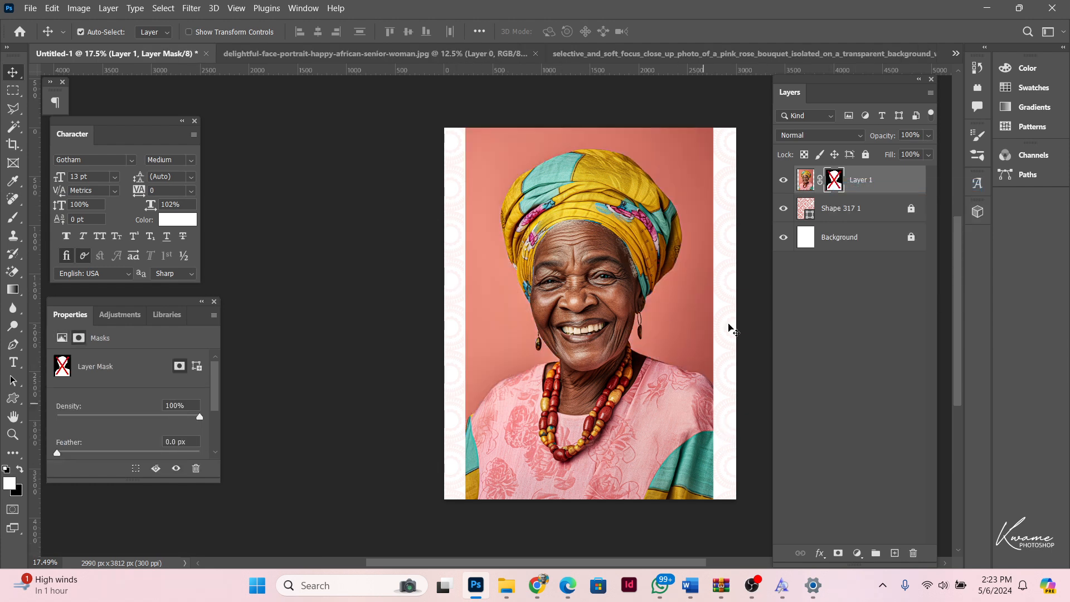
right_click(830, 183)
click(869, 183)
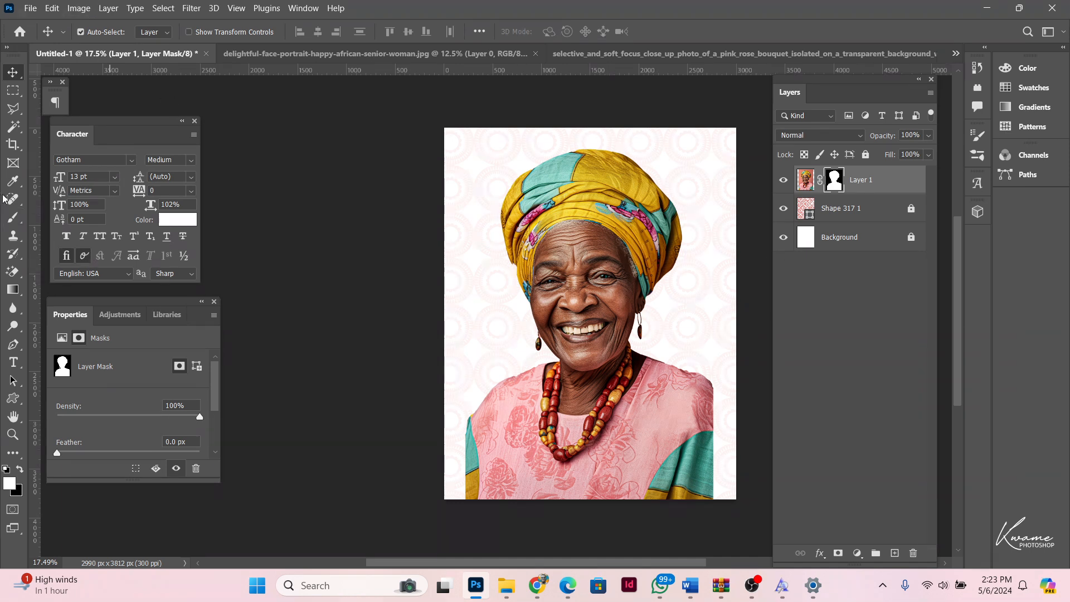
- Paint black on the portrait's layer mask with a soft 1200 px brush to fade out the dress along its sides and lower edge
click(13, 217)
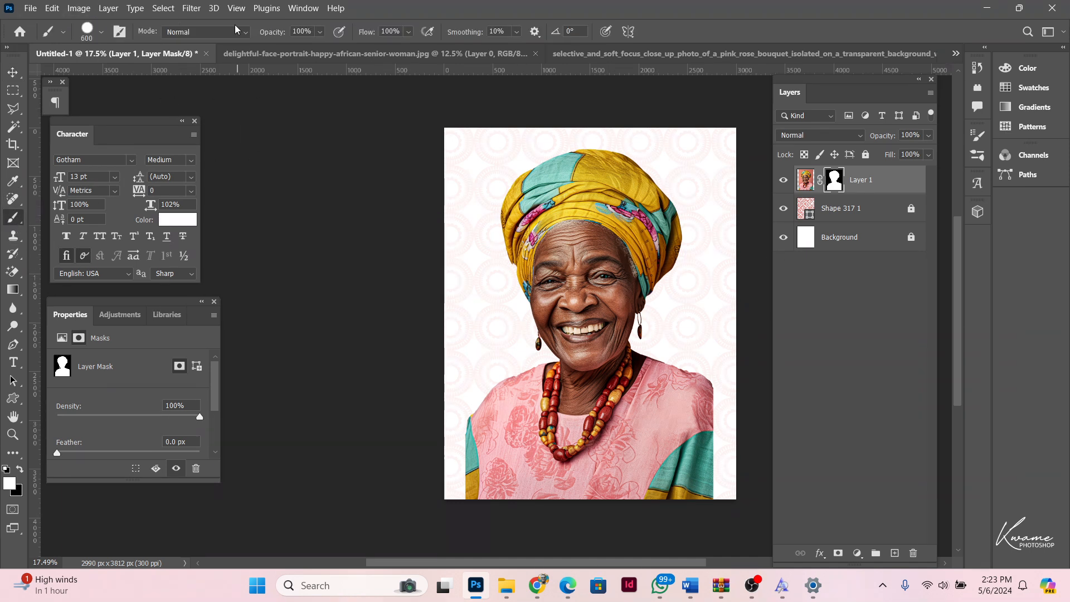
click(102, 32)
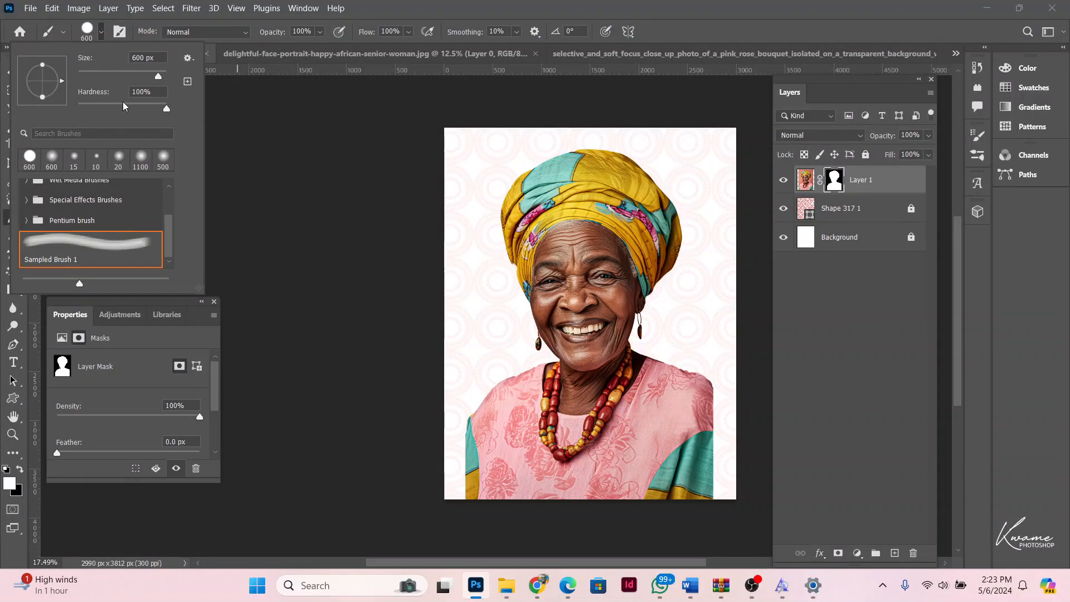
drag(128, 108, 78, 109)
click(369, 273)
key(bracketright)
key(bracketright)
key(bracketright)
key(bracketright)
key(bracketright)
key(bracketright)
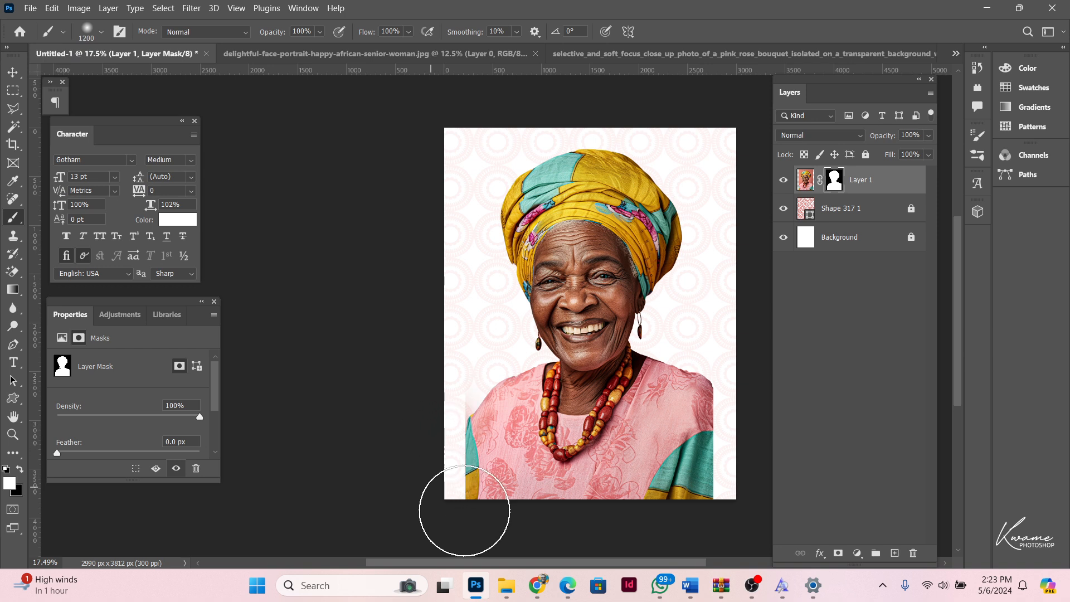
key(x)
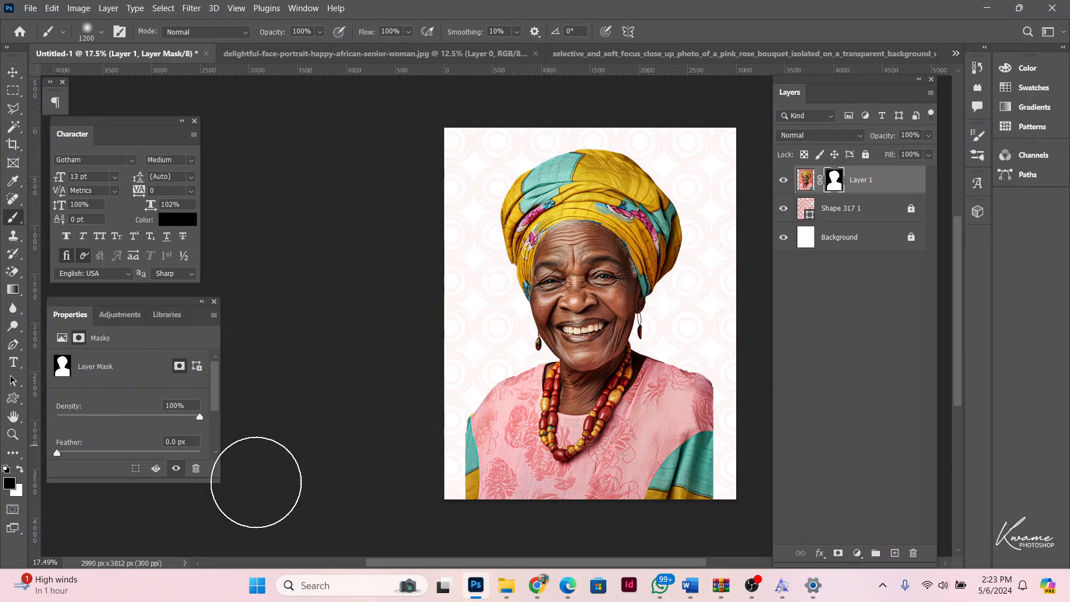
mouse_move(406, 437)
mouse_down()
mouse_move(428, 432)
mouse_move(446, 498)
mouse_move(507, 525)
mouse_move(417, 448)
mouse_move(423, 414)
mouse_move(500, 503)
mouse_move(634, 528)
mouse_move(740, 493)
mouse_move(750, 377)
mouse_move(670, 531)
mouse_move(759, 443)
mouse_move(760, 367)
mouse_move(611, 546)
mouse_move(397, 492)
mouse_move(378, 463)
mouse_move(417, 411)
mouse_move(450, 530)
mouse_move(497, 537)
mouse_move(369, 425)
mouse_up()
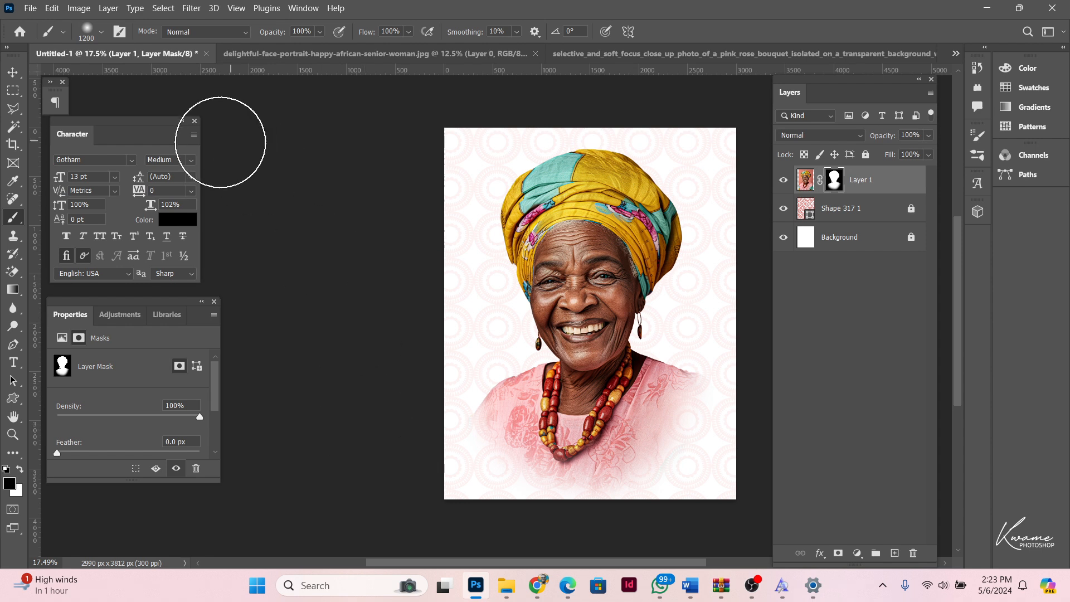
- Scale the masked portrait down slightly and move it up in the poster
click(11, 73)
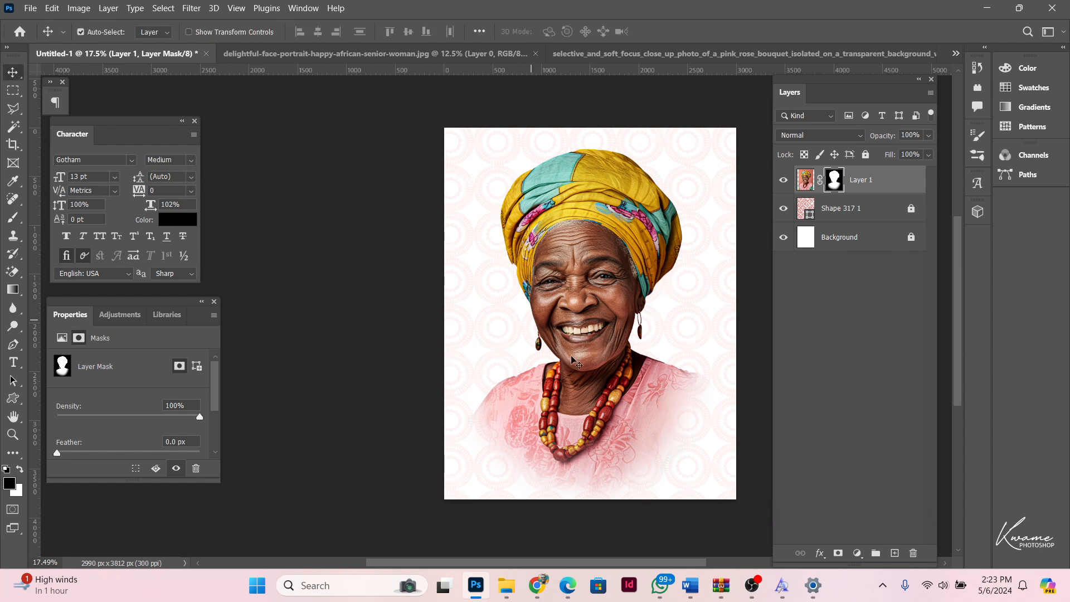
key(ctrl+t)
drag(596, 503, 591, 444)
key(Return)
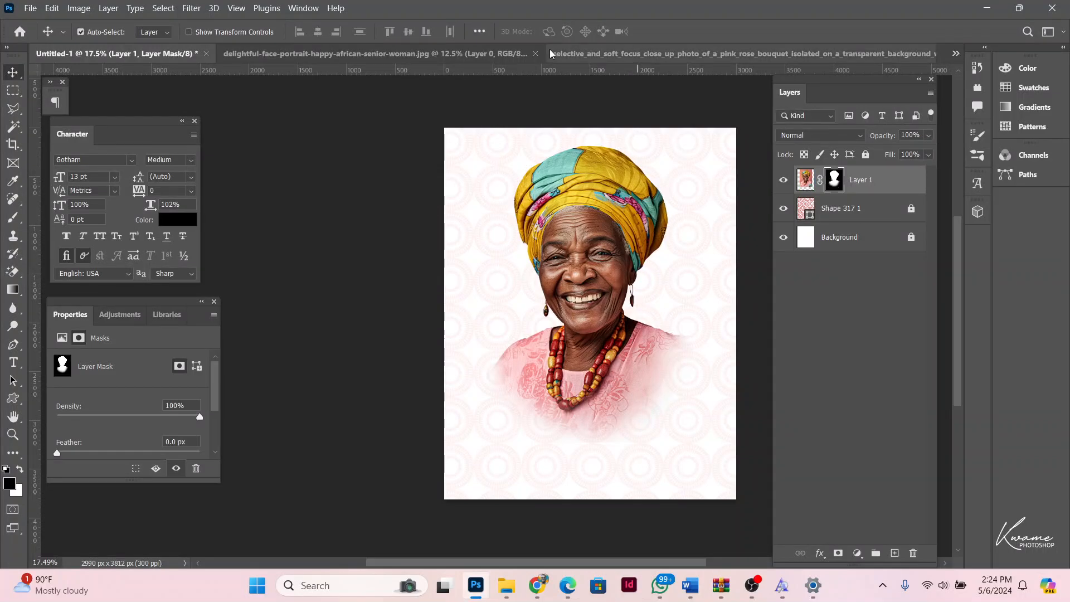
- Try to bring the 3D MOM gift artwork into the poster, and close the woman's photo document
click(614, 45)
drag(520, 416, 78, 60)
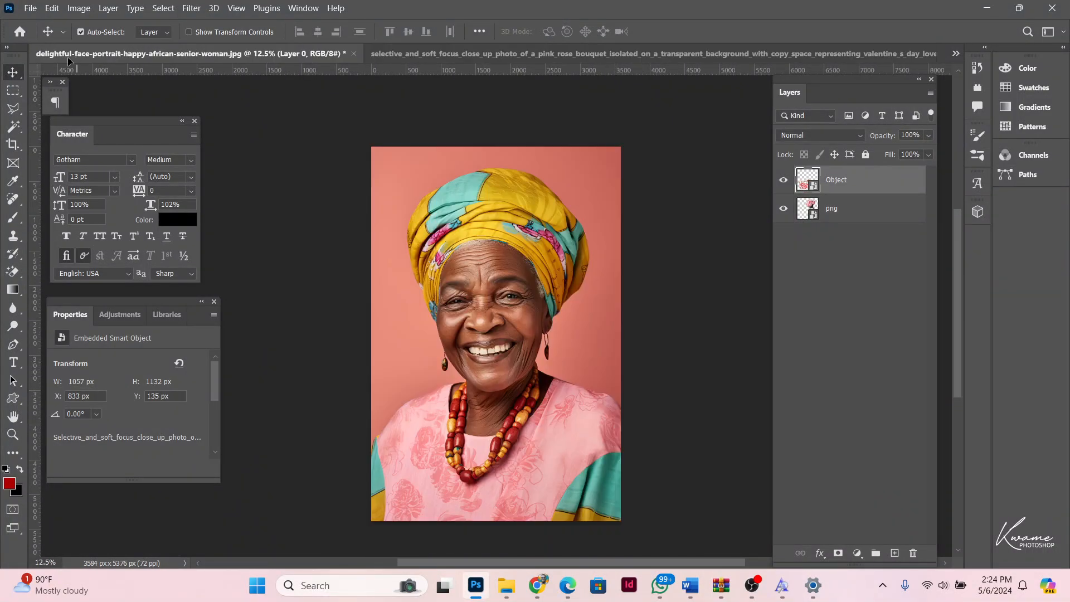
drag(523, 358, 524, 359)
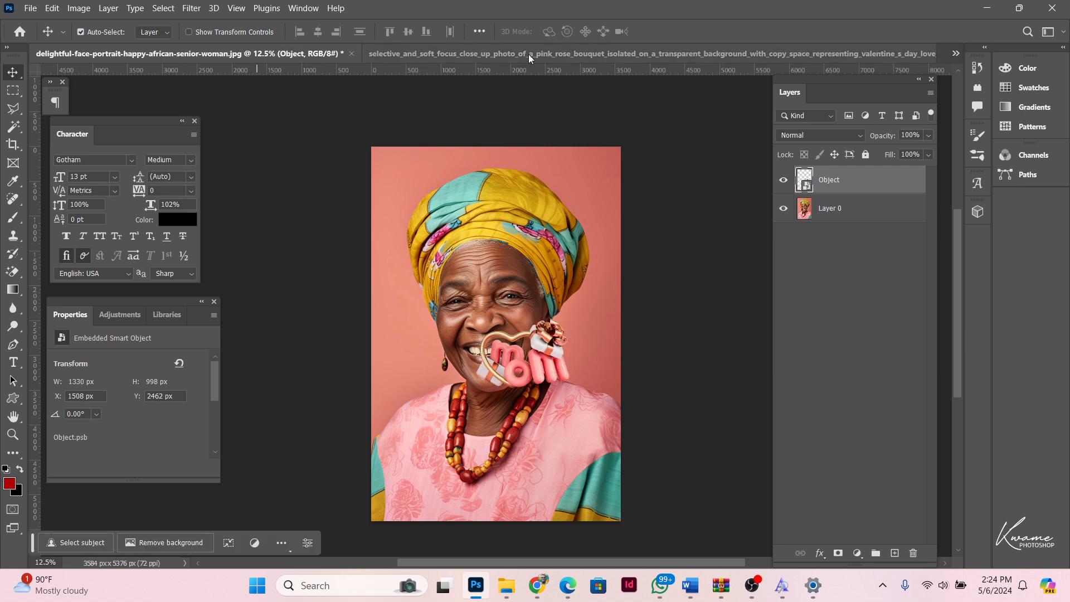
drag(328, 58, 420, 254)
click(375, 260)
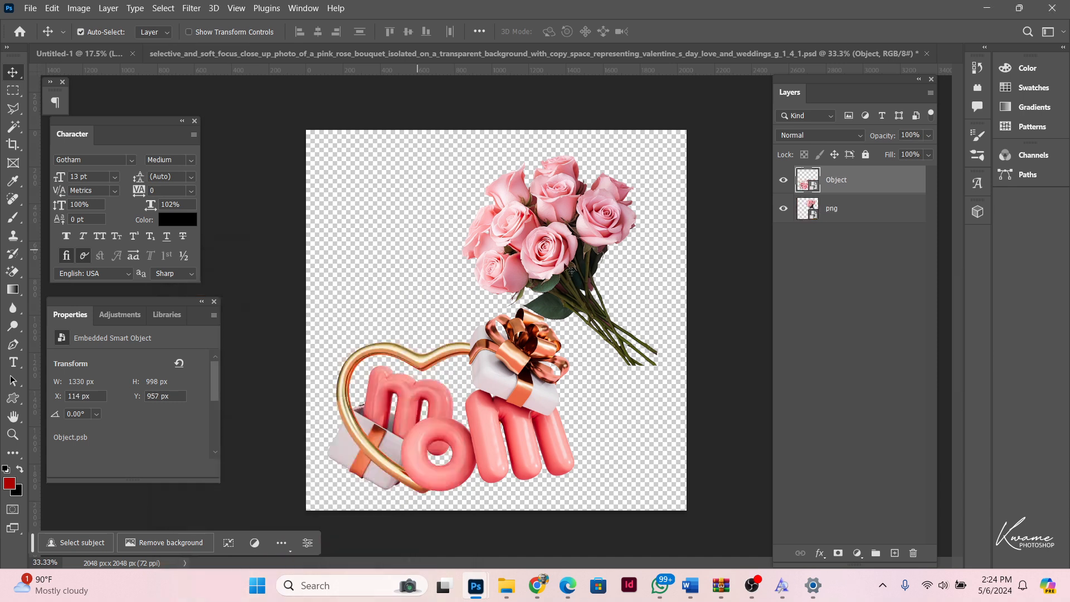
- Bring the 3D MOM gift artwork into the poster, enlarge it to about 2241 × 1682 px and place it over the woman's chest
click(505, 356)
drag(519, 415, 603, 422)
key(ctrl+t)
drag(579, 351, 576, 283)
drag(580, 320, 588, 364)
key(Return)
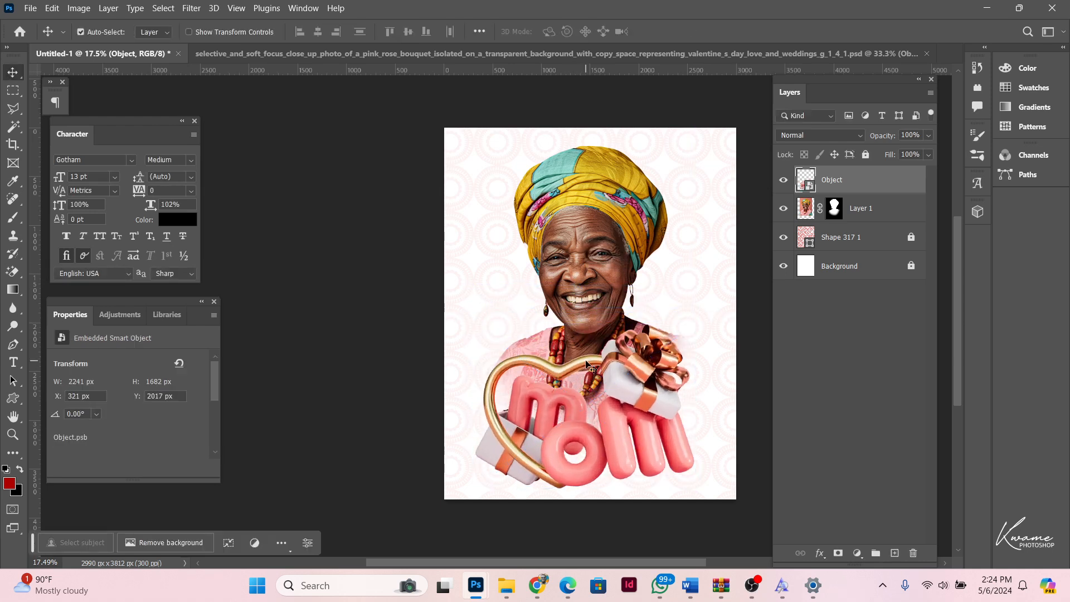
- Move the portrait up slightly and raise the MOM artwork to about X 331 px, Y 1805 px
click(585, 304)
drag(589, 316, 590, 306)
drag(606, 413, 609, 403)
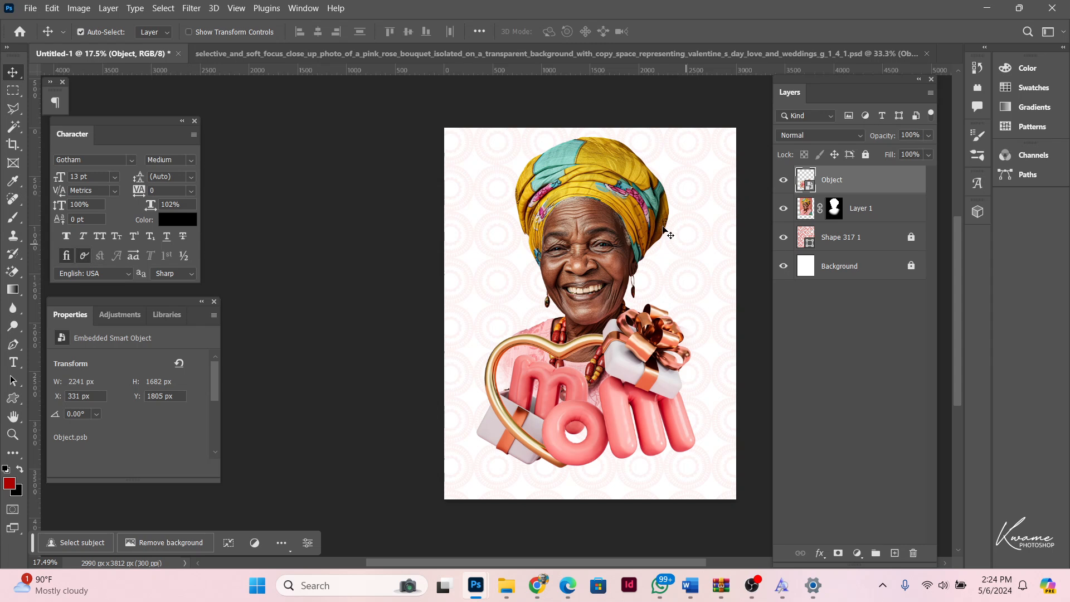
- Bring the pink rose bouquet into the poster and duplicate it, with one at the lower-right corner and one left of the head wrap
click(584, 55)
drag(558, 272, 455, 206)
key(ctrl+j)
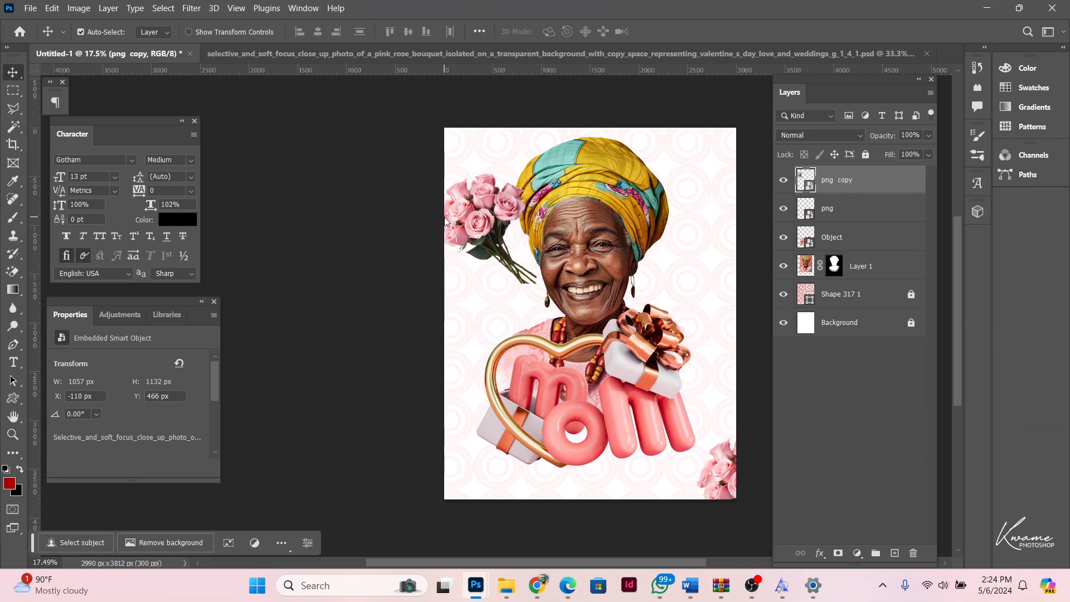
- Flip the bouquet beside the head wrap horizontally, enlarge it, rotate it to about 170.79° and move it down along the poster's left edge
key(ctrl+t)
right_click(456, 206)
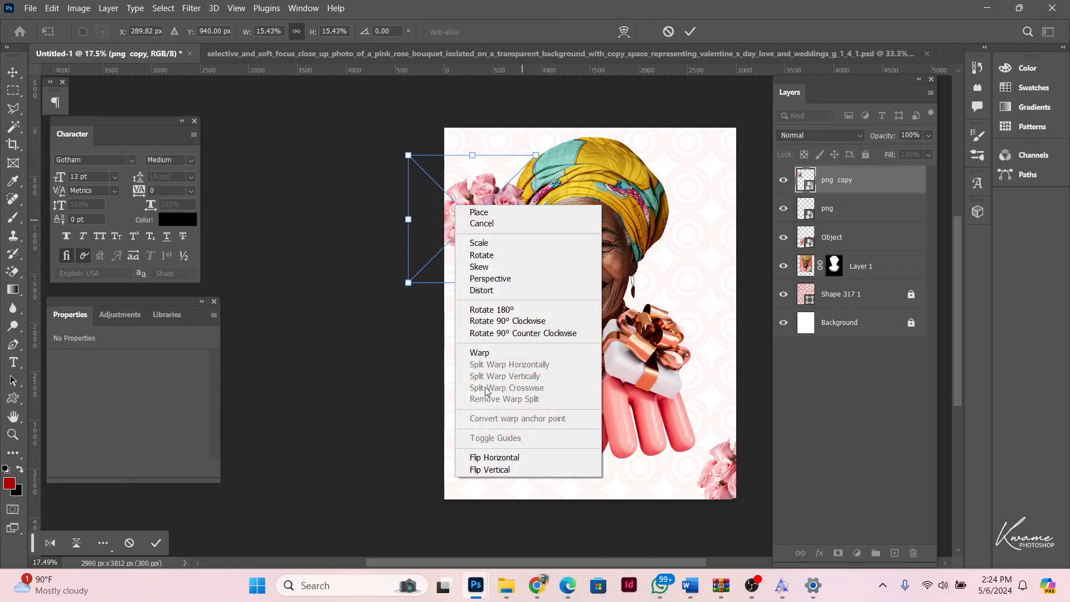
click(498, 457)
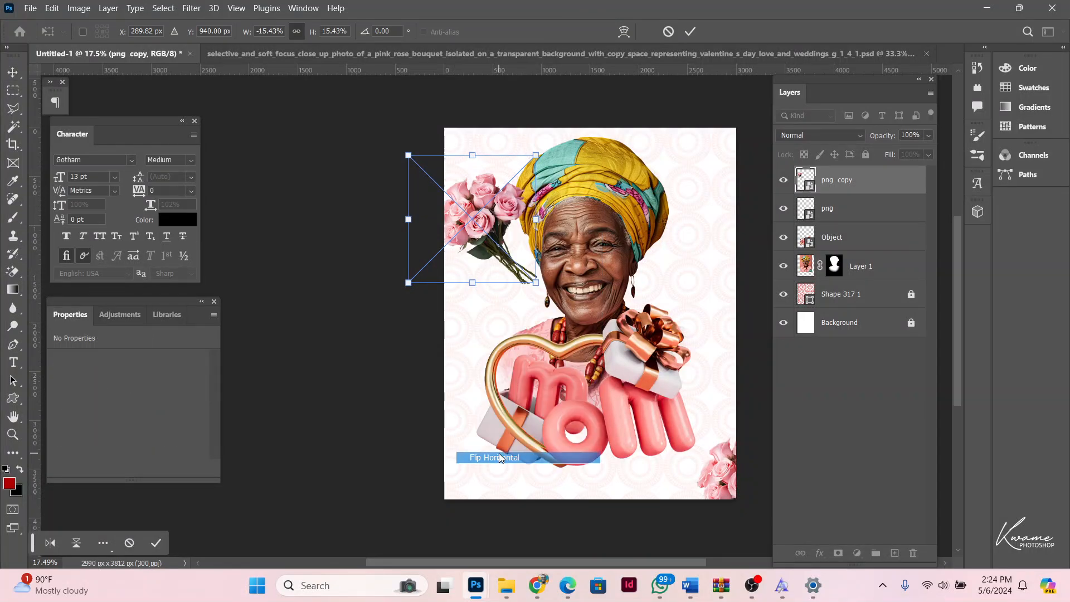
drag(536, 282, 560, 306)
drag(486, 231, 464, 282)
drag(592, 277, 591, 259)
drag(479, 360, 475, 384)
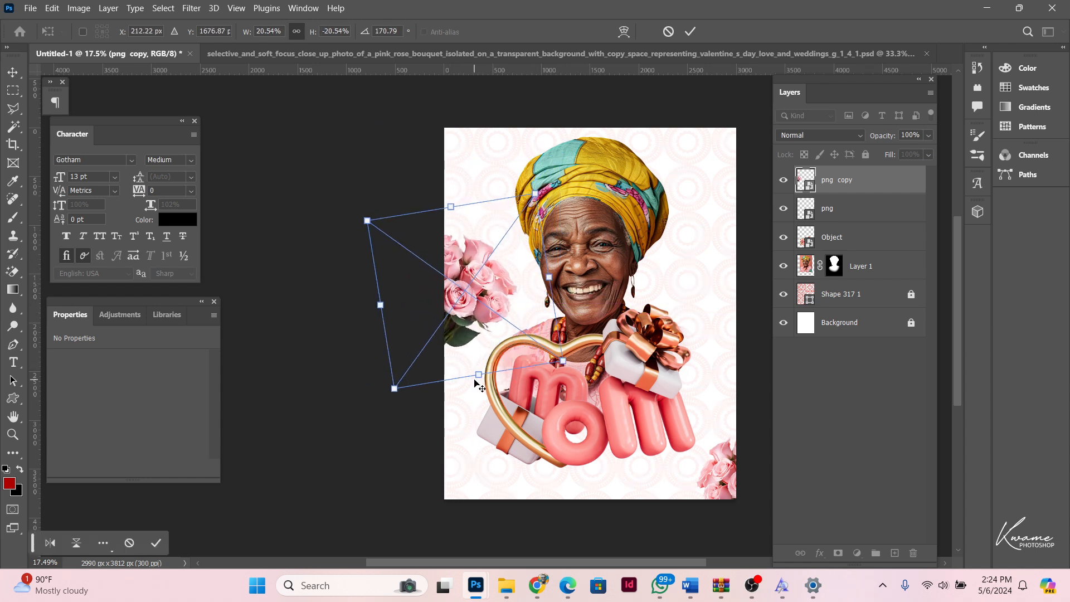
key(Return)
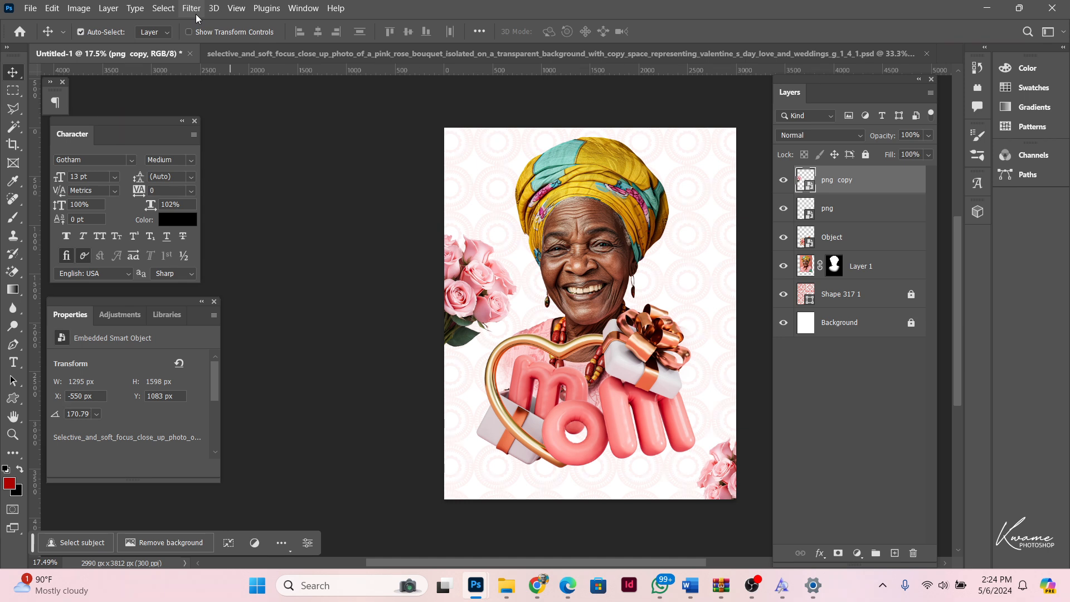
- Apply a Motion Blur with angle 0° and distance 46 pixels to the left bouquet
click(196, 15)
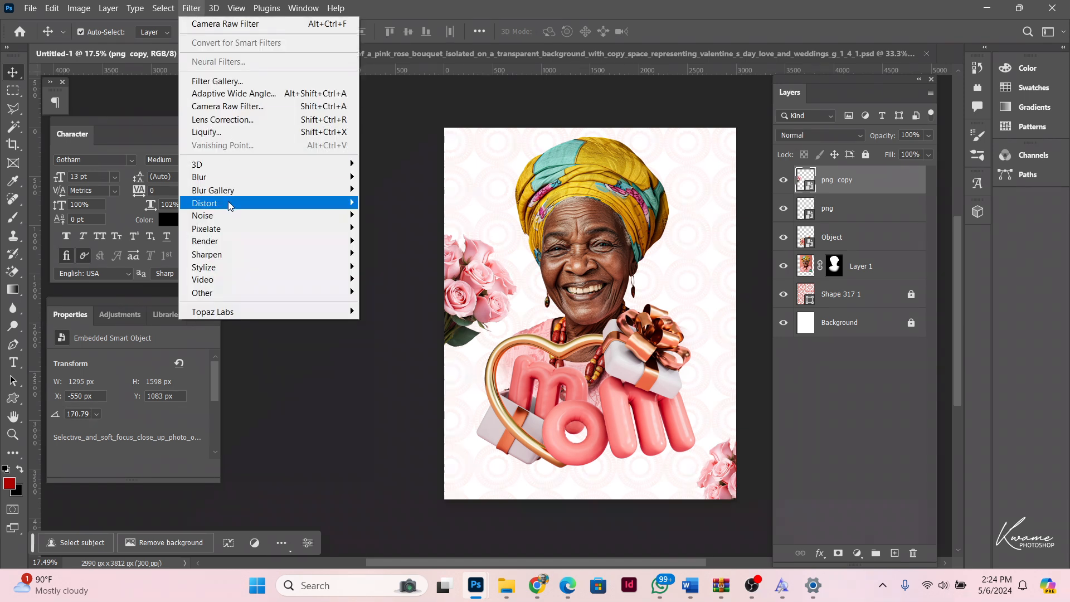
mouse_move(226, 182)
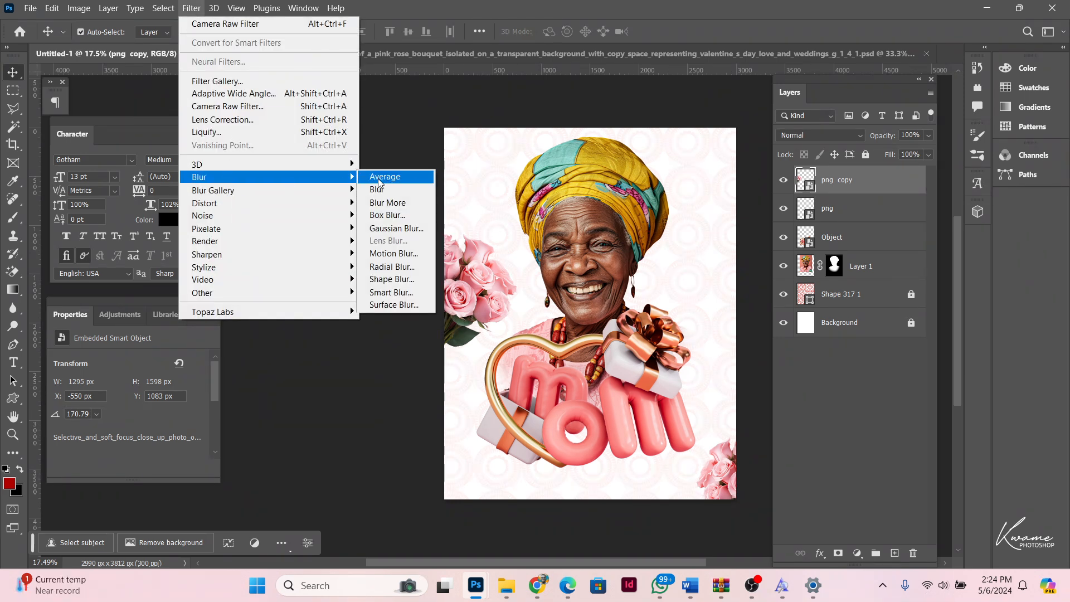
click(394, 253)
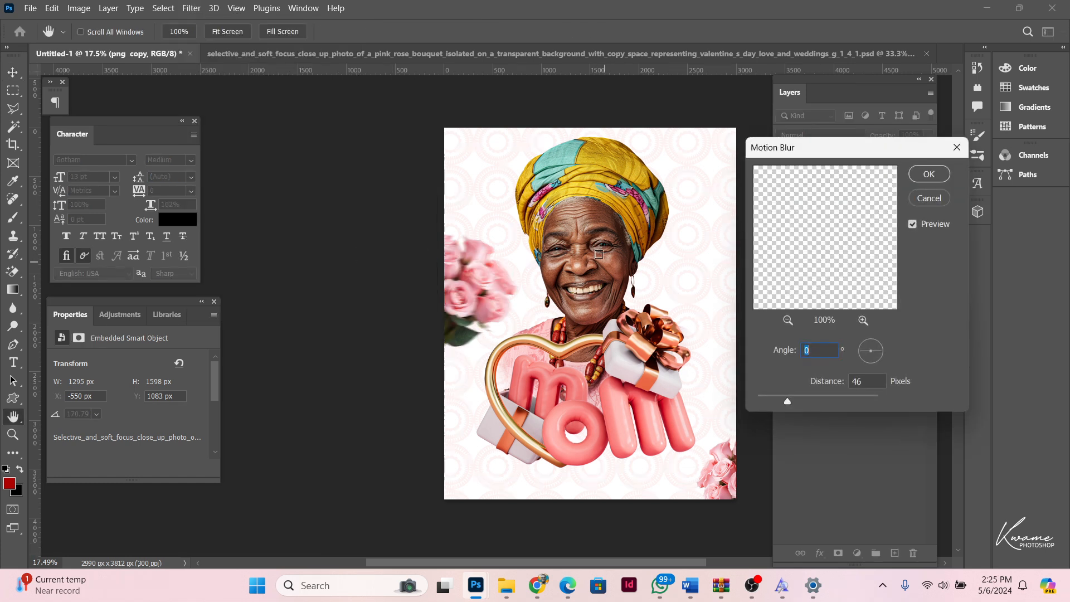
key(Return)
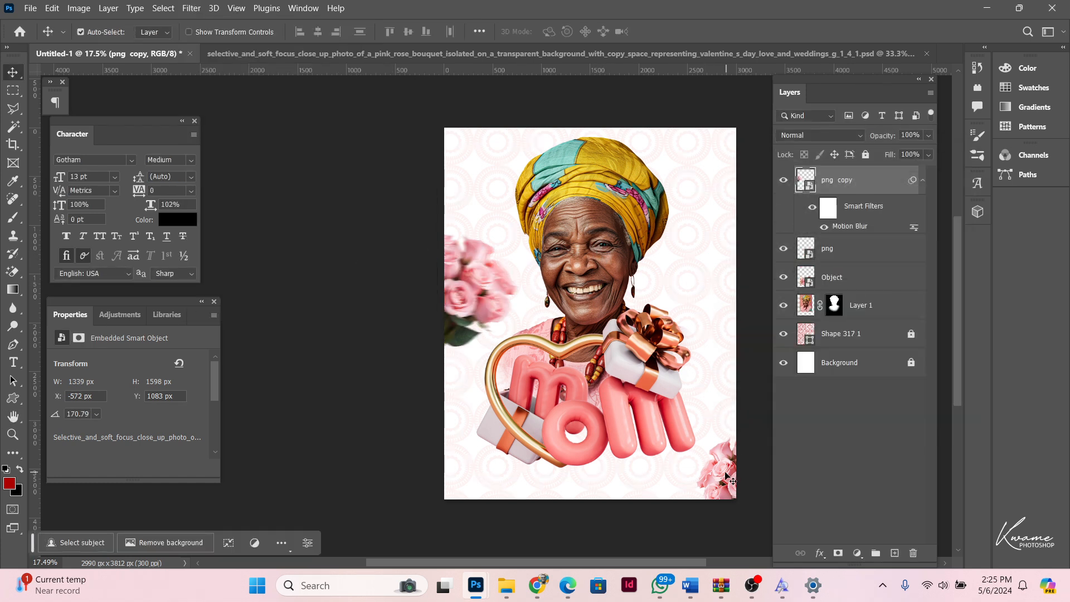
- Apply the same 0°, 46-pixel Motion Blur to the lower-right bouquet, and move both bouquets upward on the poster
key(alt+bracketleft)
click(191, 8)
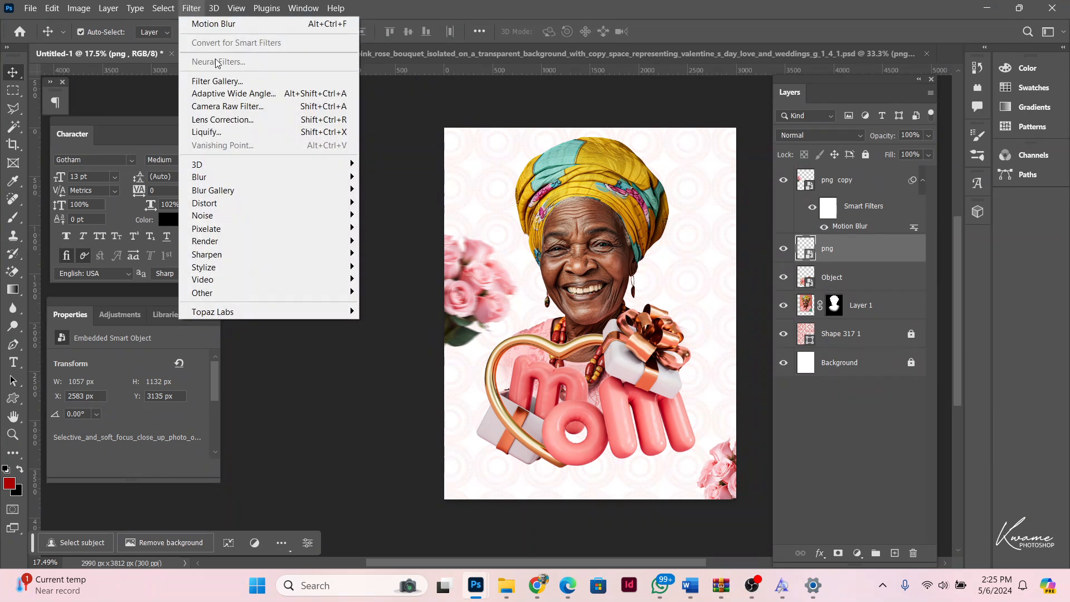
mouse_move(219, 199)
mouse_move(225, 178)
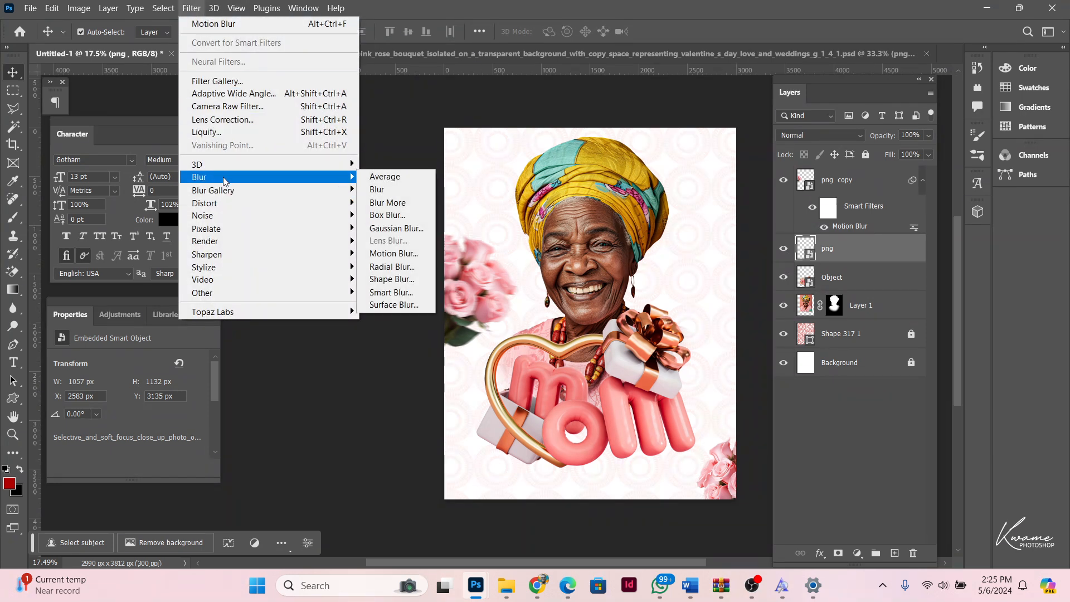
click(396, 253)
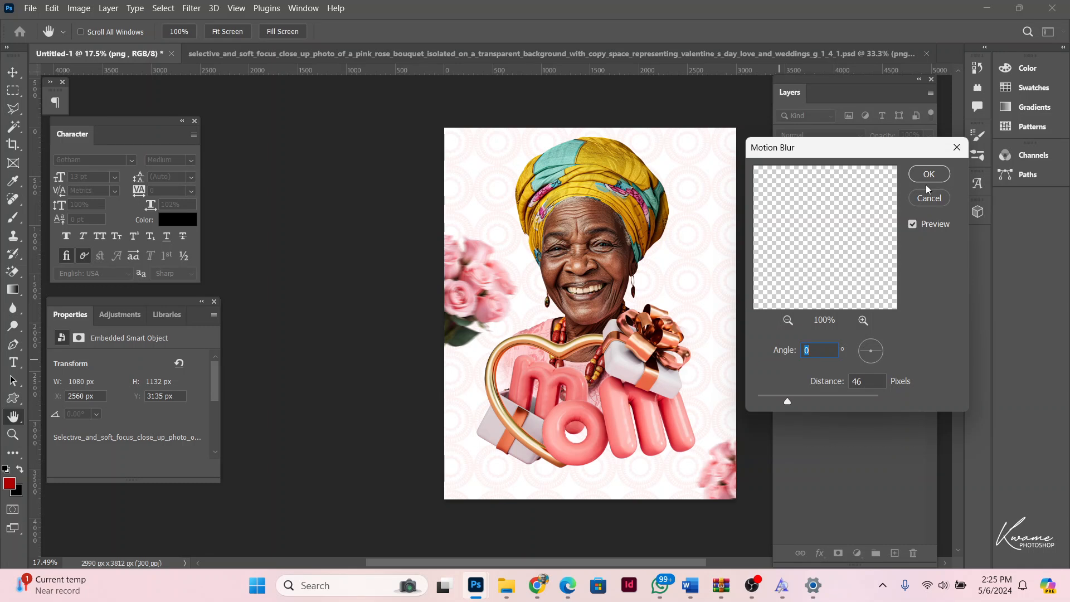
click(945, 181)
drag(509, 306, 479, 237)
mouse_move(710, 455)
mouse_down()
mouse_move(735, 450)
mouse_move(711, 437)
mouse_up()
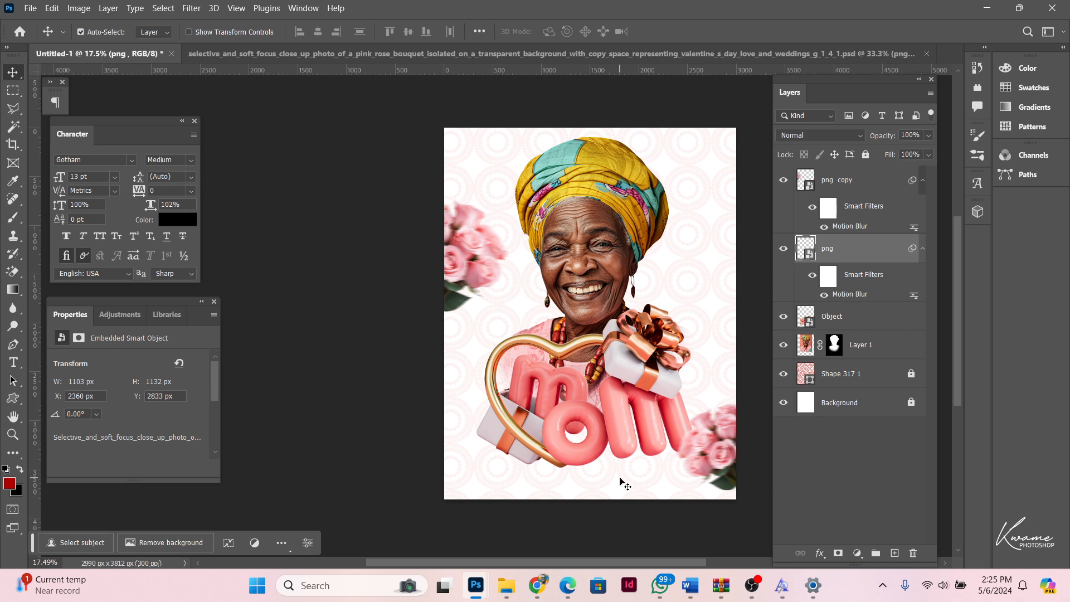
- Add a centred two-line Lorem ipsum paragraph in Gotham Medium 13 pt below the MOM artwork
click(879, 179)
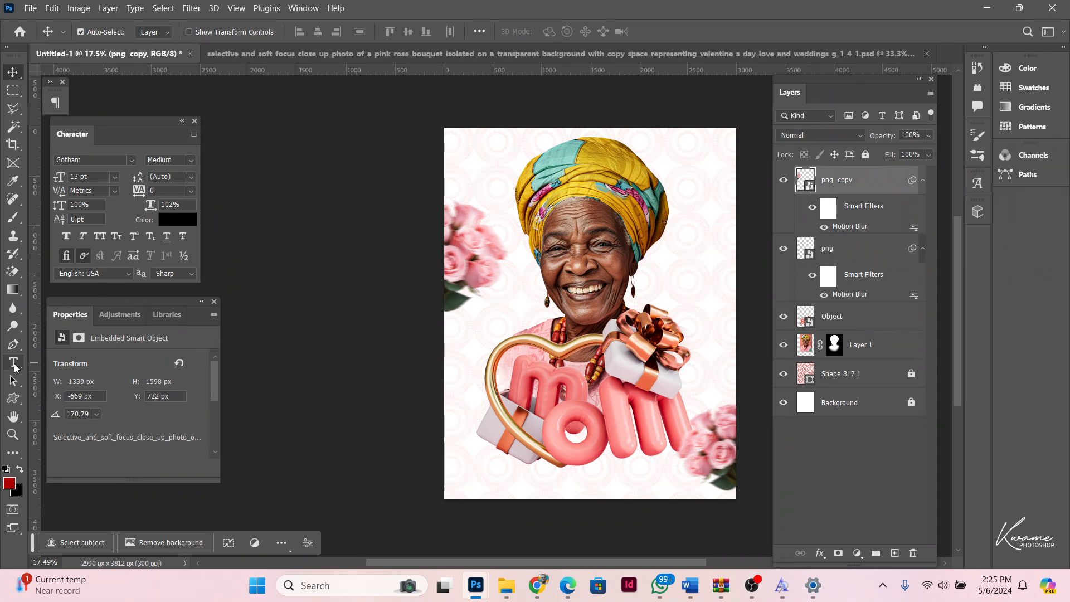
click(13, 362)
drag(591, 476, 694, 485)
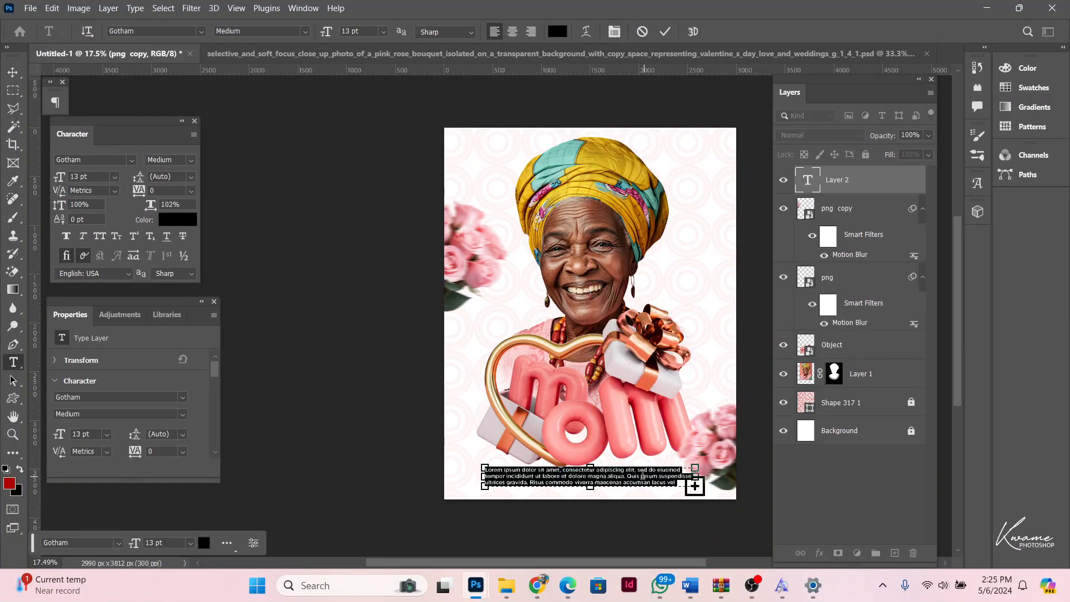
drag(643, 474, 727, 494)
key(BackSpace)
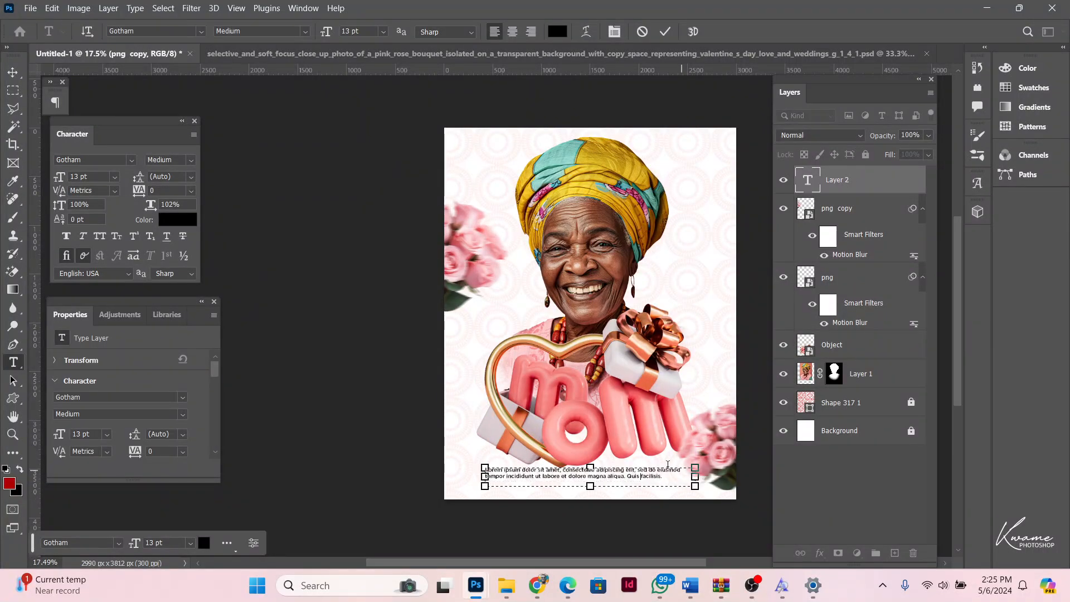
key(ctrl+a)
click(512, 31)
click(12, 72)
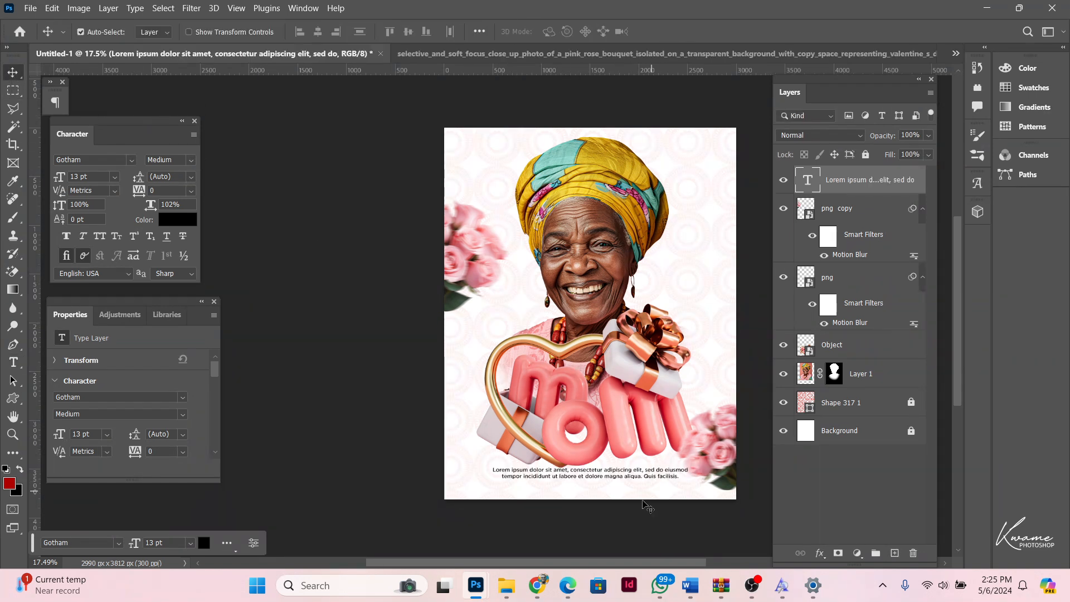
- Nudge the paragraph slightly down, raise the right bouquet and place the left one at about X -469 px, Y 905 px
drag(619, 476, 621, 480)
key(shift+Down)
key(shift+Down)
key(shift+Down)
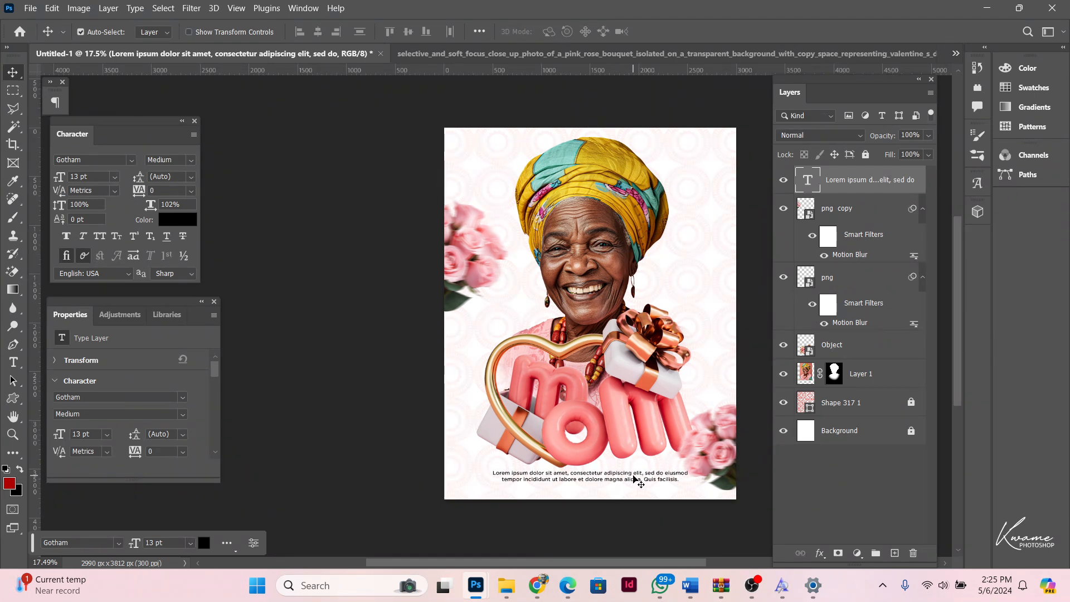
mouse_move(699, 434)
mouse_down()
mouse_move(707, 418)
mouse_move(708, 434)
mouse_up()
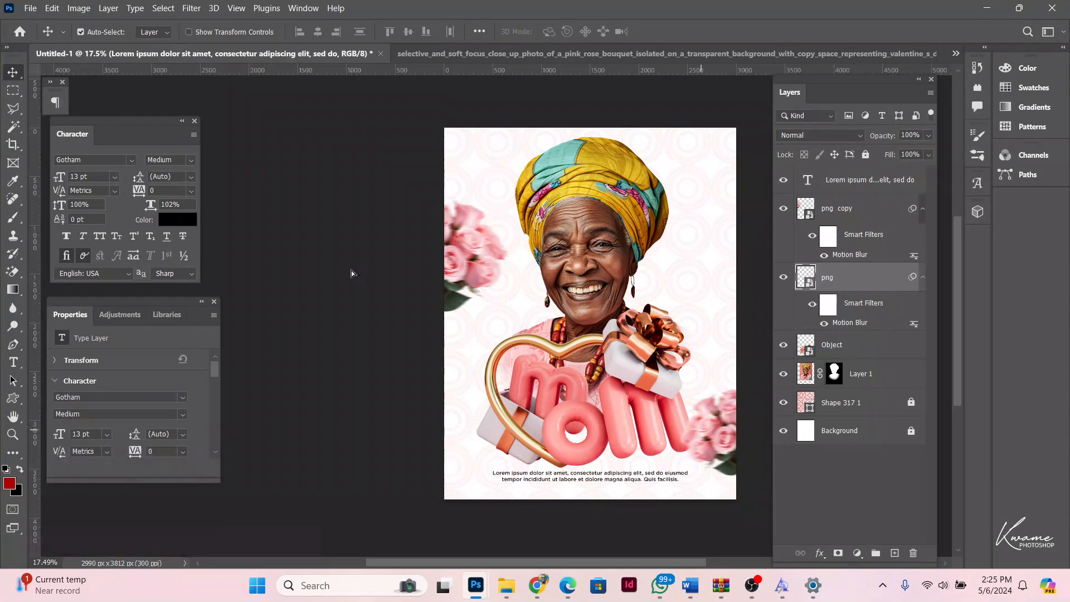
drag(453, 259, 473, 275)
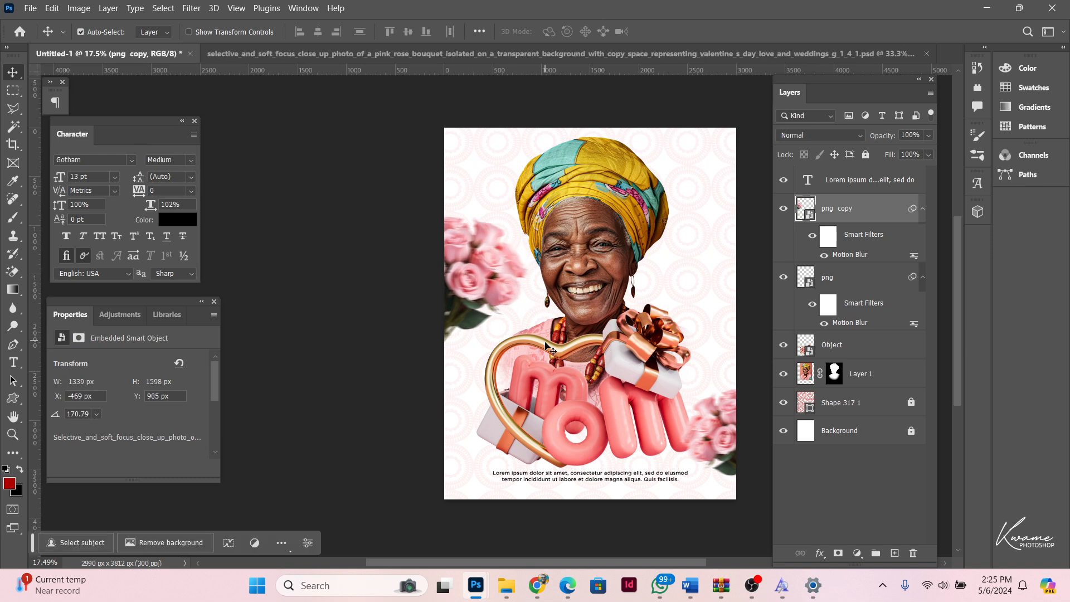
- Add a lowercase "s" in Amsterdam Handwriting at 417 pt left of the head wrap
click(13, 362)
click(498, 189)
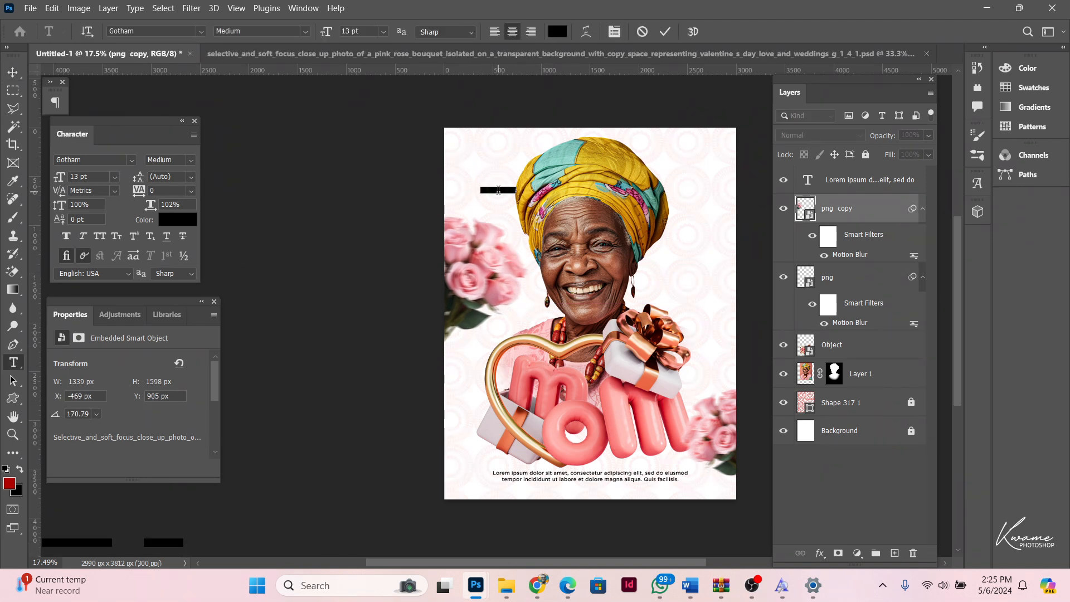
key(BackSpace)
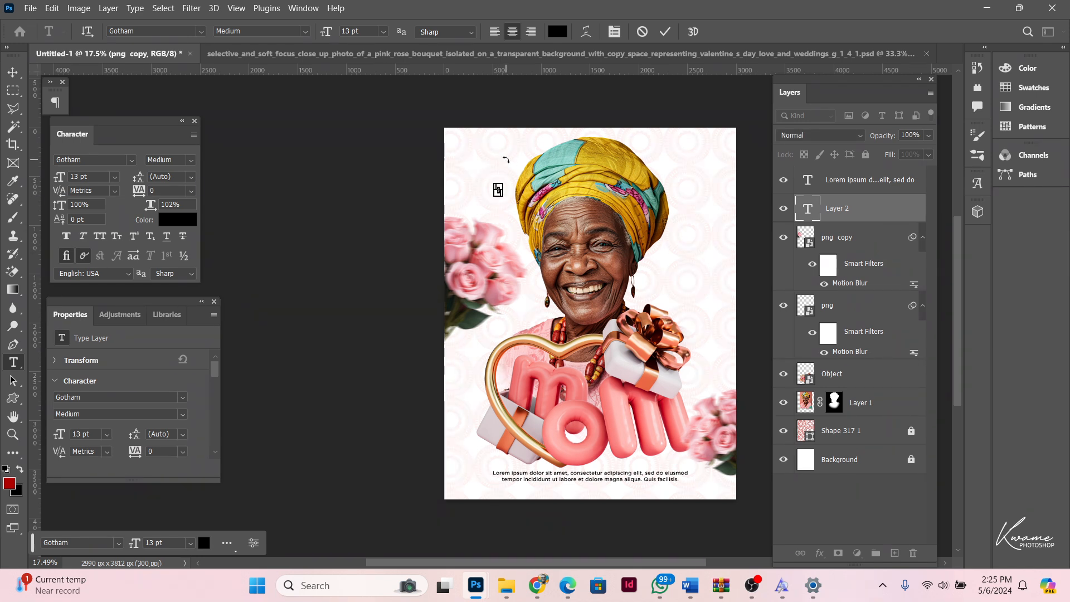
drag(326, 31, 604, 72)
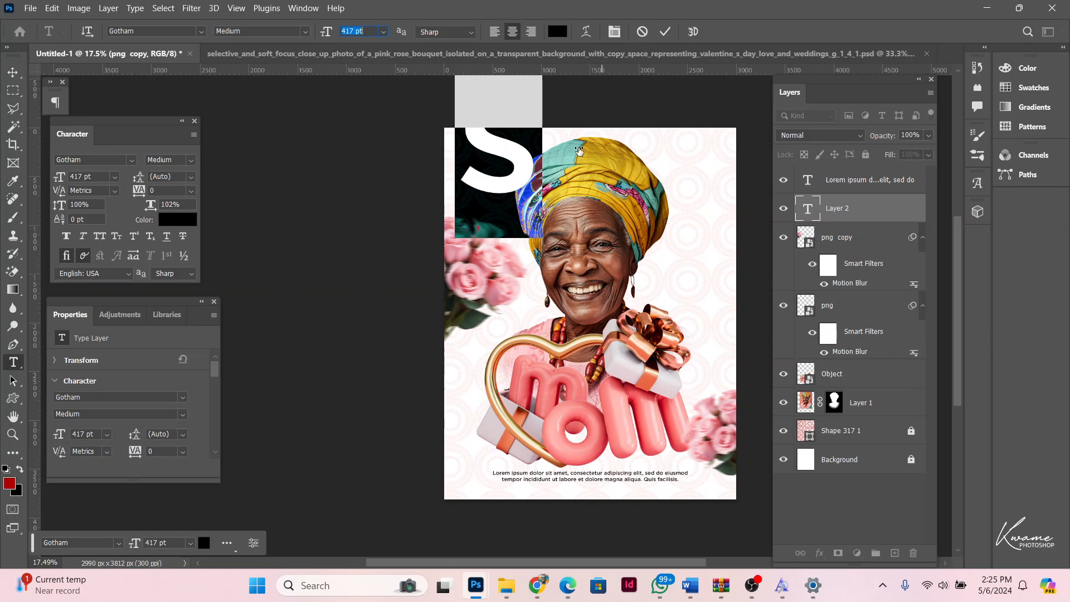
click(203, 32)
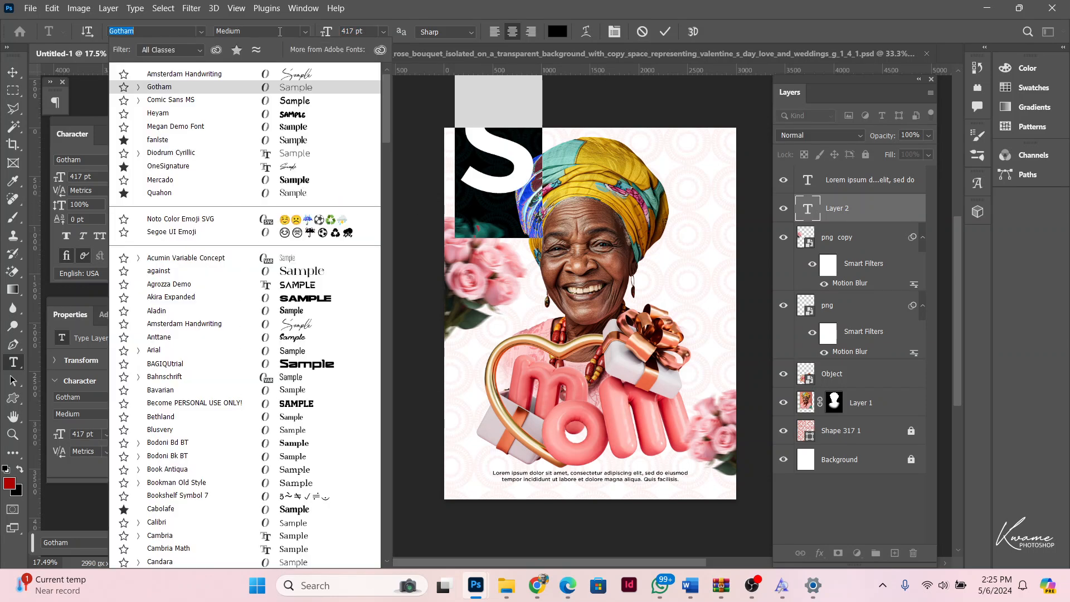
double_click(316, 77)
click(4, 72)
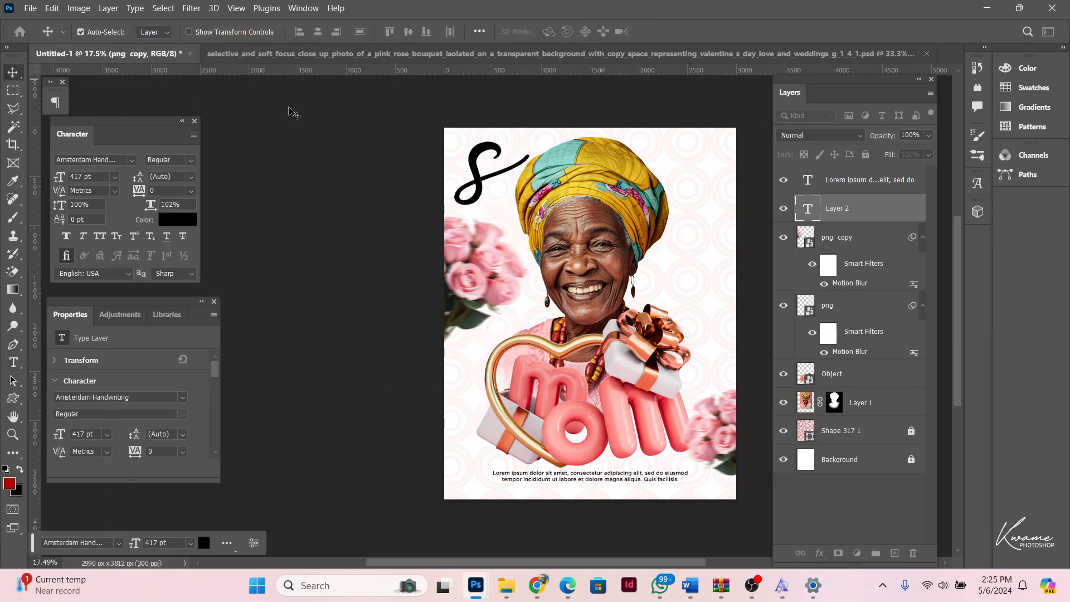
- Scale the letter "s" to about 518% across the poster and place its layer behind the woman's portrait
key(ctrl+t)
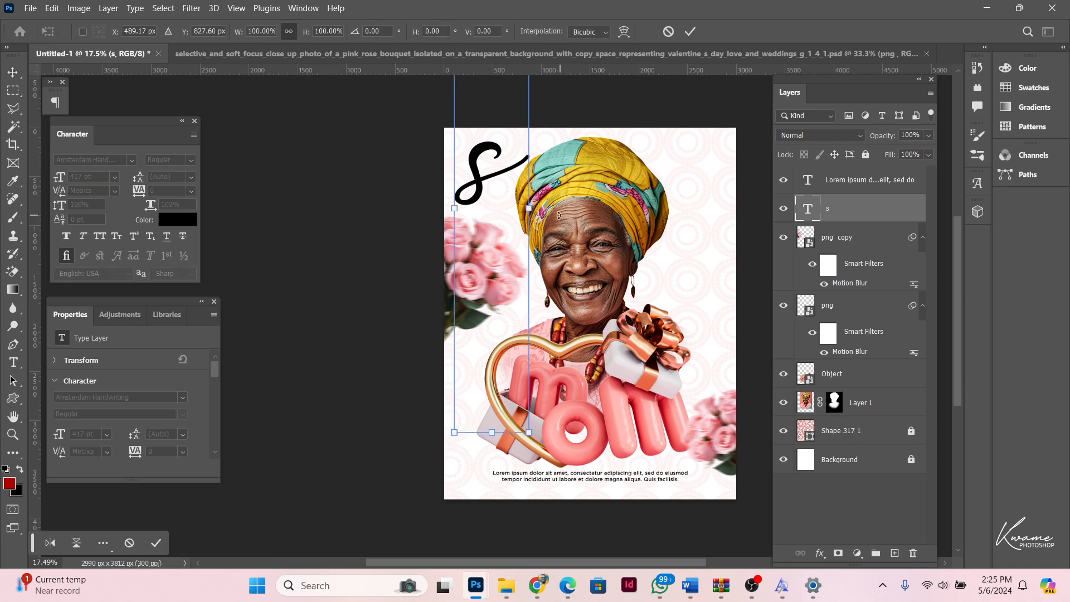
drag(532, 207, 659, 229)
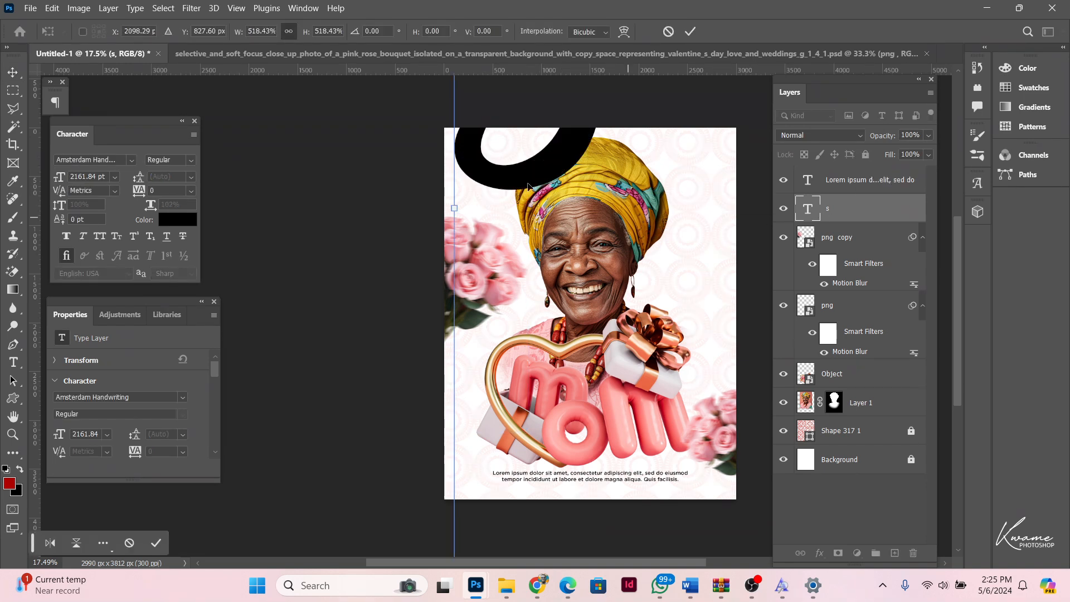
drag(550, 158, 505, 402)
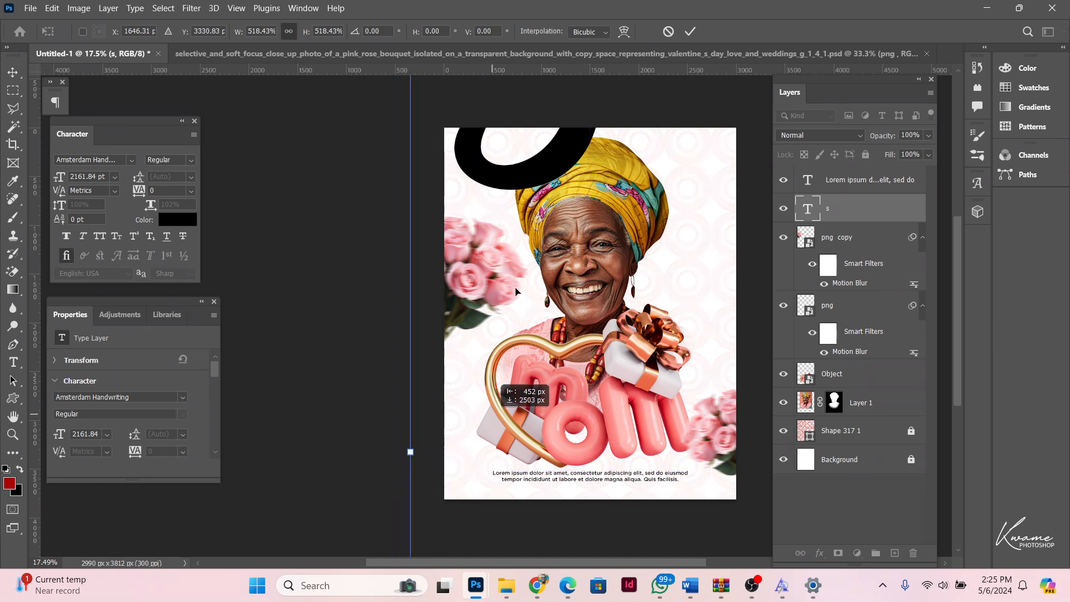
drag(542, 284, 534, 328)
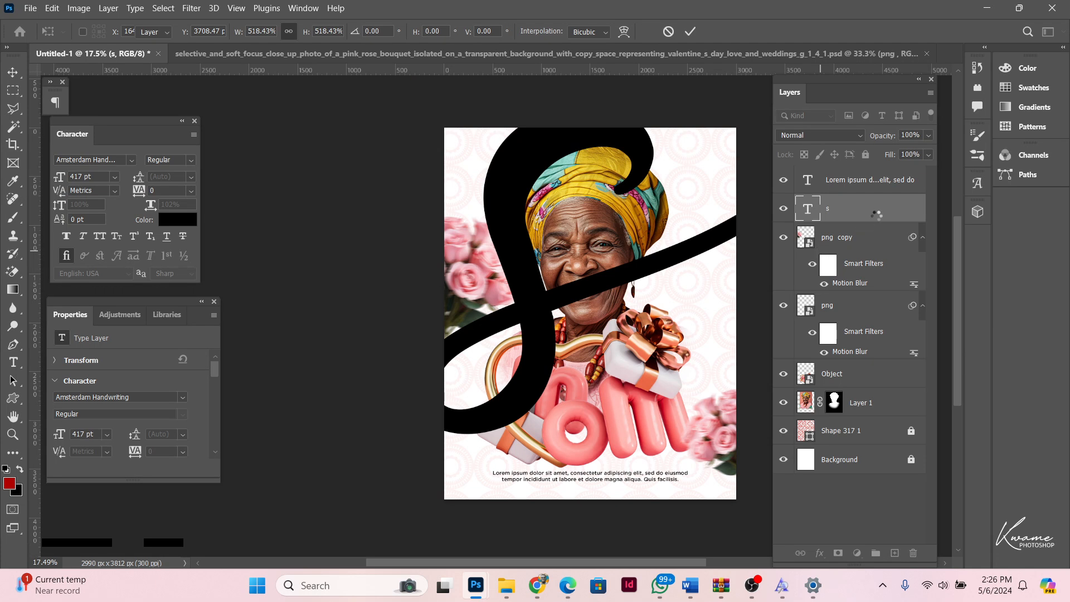
key(Return)
drag(873, 212, 850, 425)
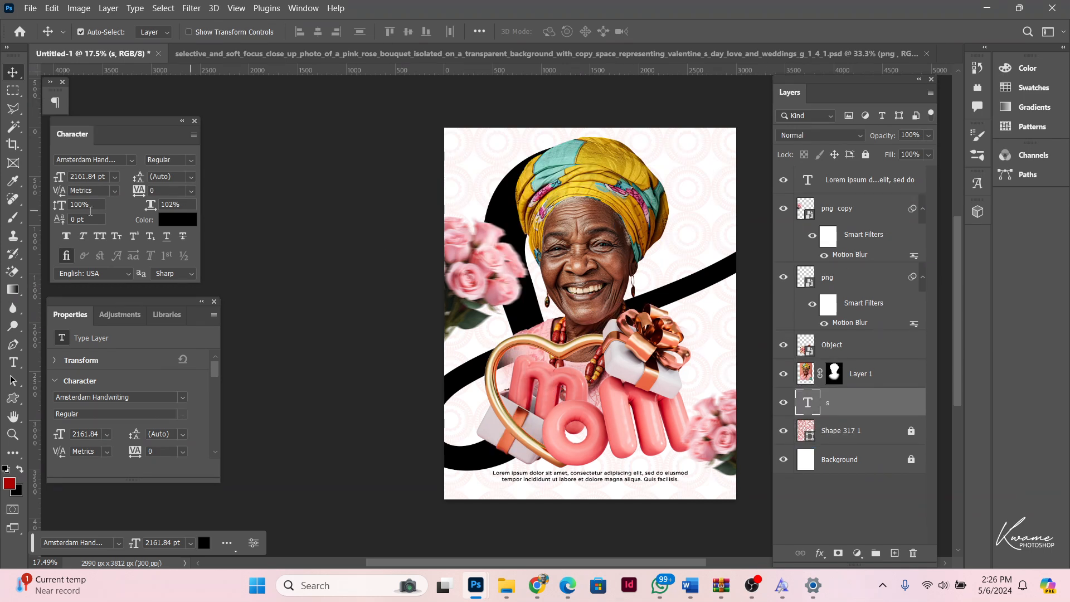
- Recolour the large "s" with the salmon pink sampled from the MOM letters
click(177, 219)
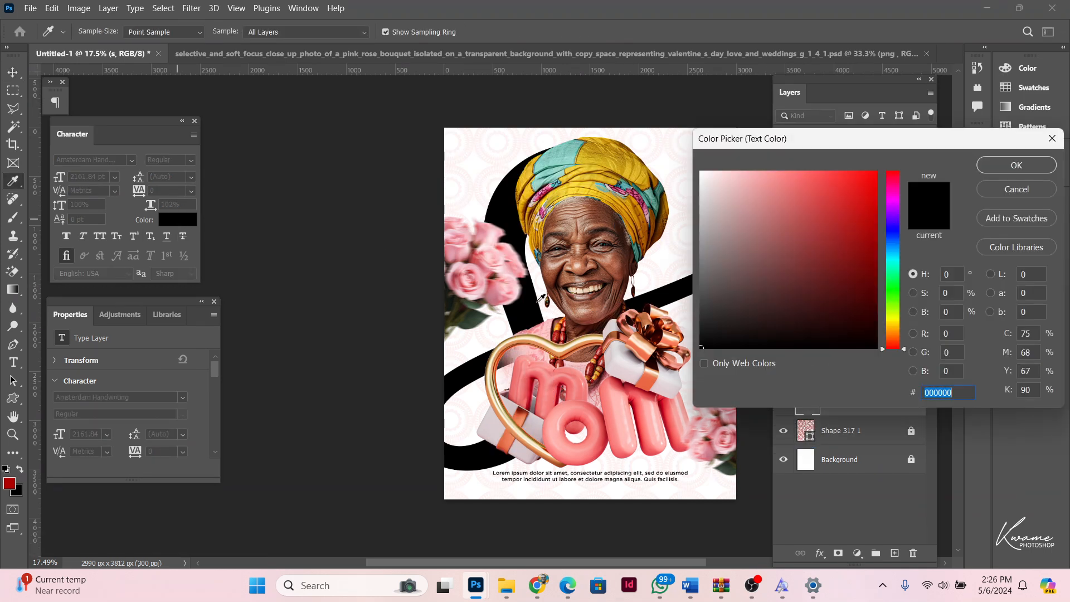
click(570, 392)
click(991, 168)
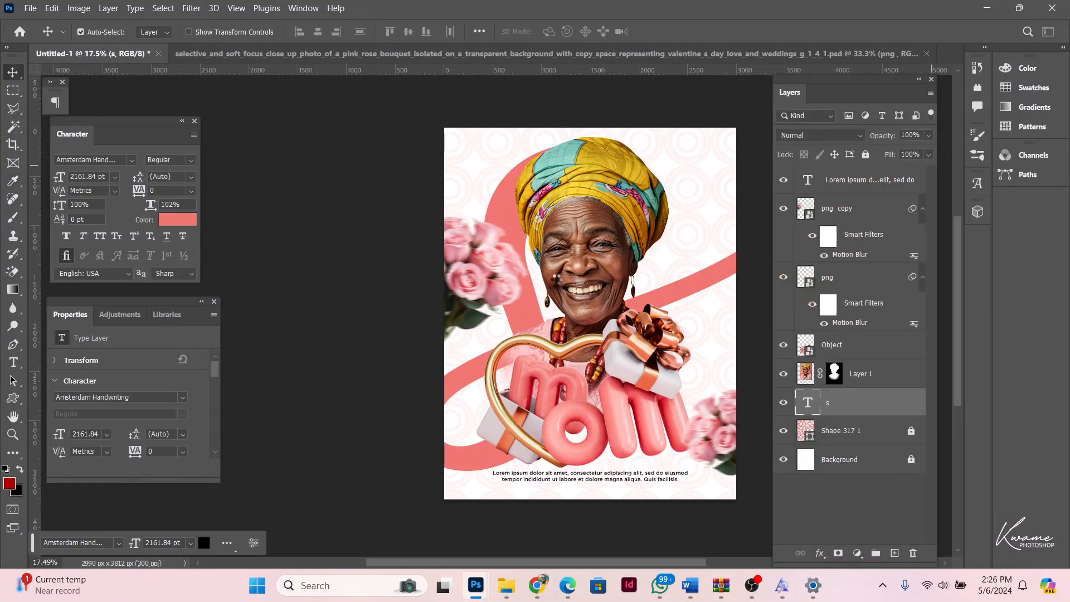
- Raise the left bouquet to the upper-left corner, and rotate the large "s" clockwise so its upper curl sits right of the head wrap
drag(470, 285, 468, 179)
drag(509, 260, 530, 247)
drag(646, 143, 638, 156)
key(ctrl+t)
drag(363, 246, 449, 243)
drag(526, 248, 438, 207)
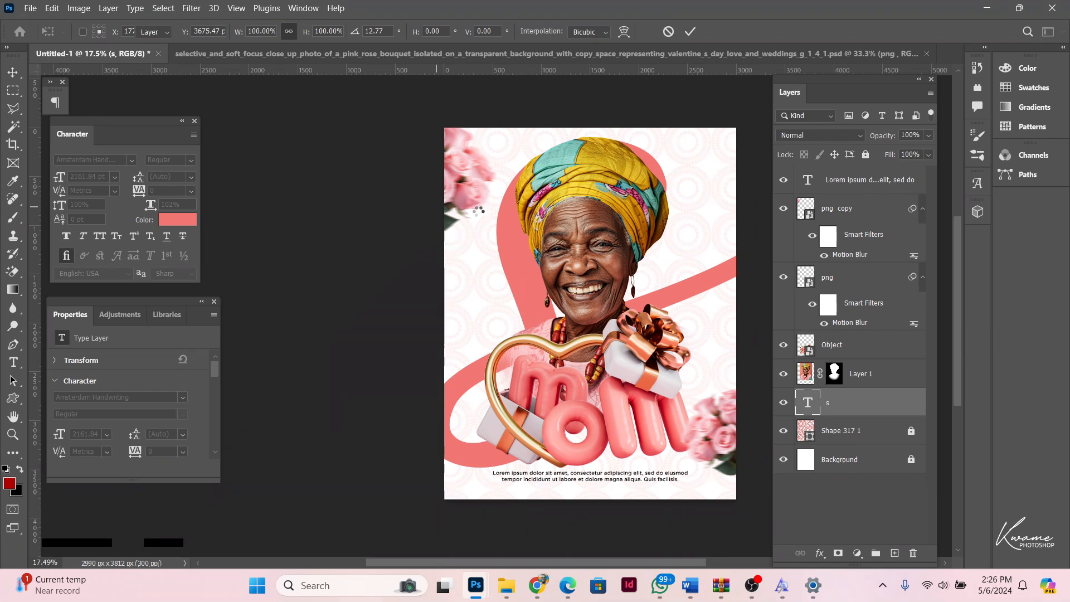
key(Return)
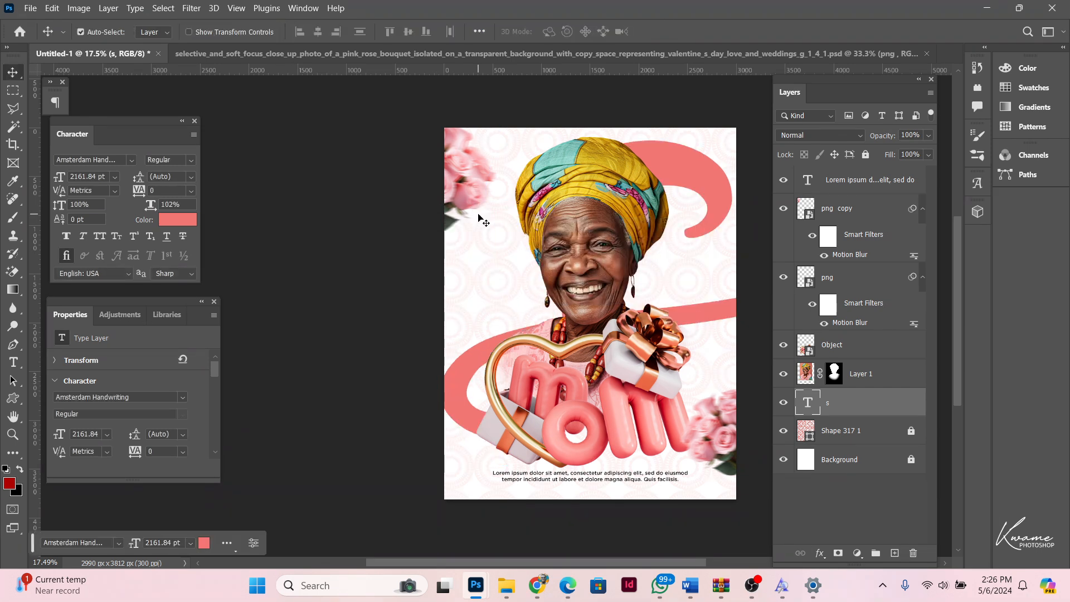
mouse_move(700, 160)
mouse_down()
mouse_move(676, 173)
mouse_move(689, 166)
mouse_up()
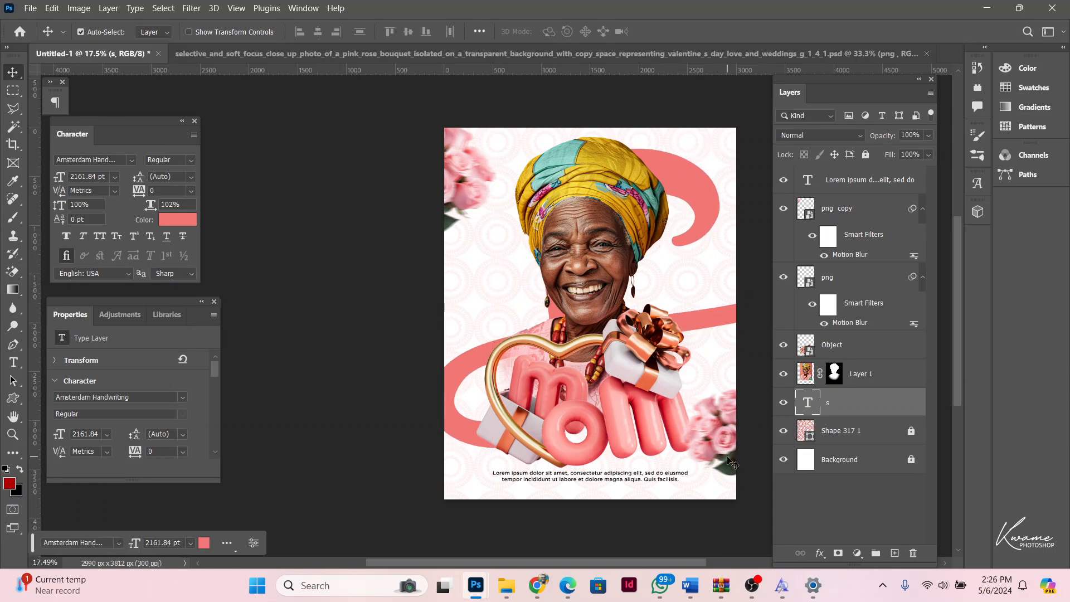
- Reposition the left bouquet at about X -512 px, Y 592 px and the right one at about X 2304 px, Y 2646 px
drag(478, 190, 502, 248)
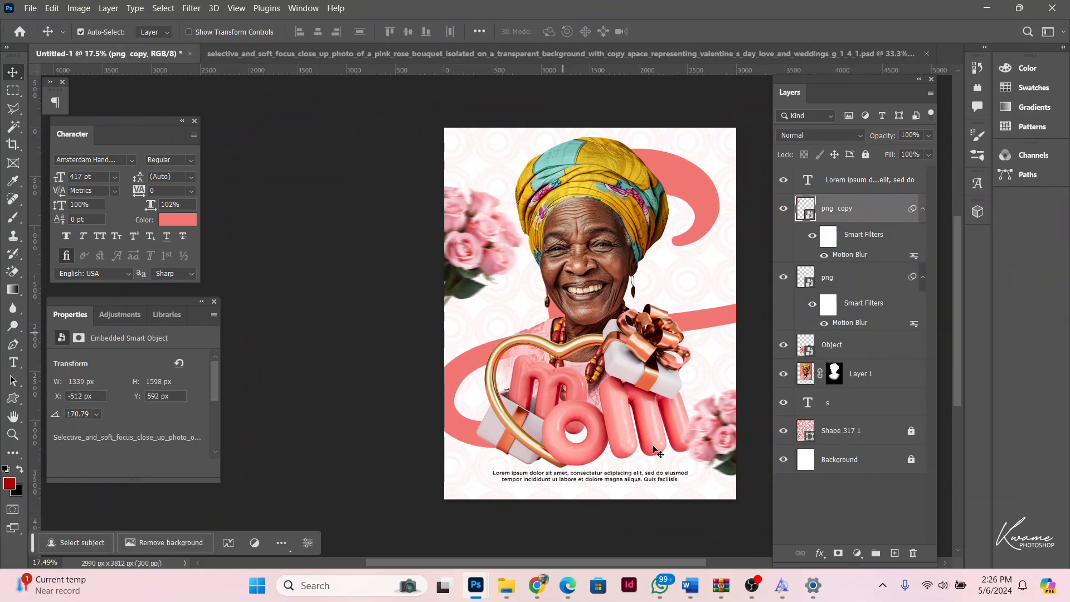
click(623, 478)
drag(709, 430, 719, 434)
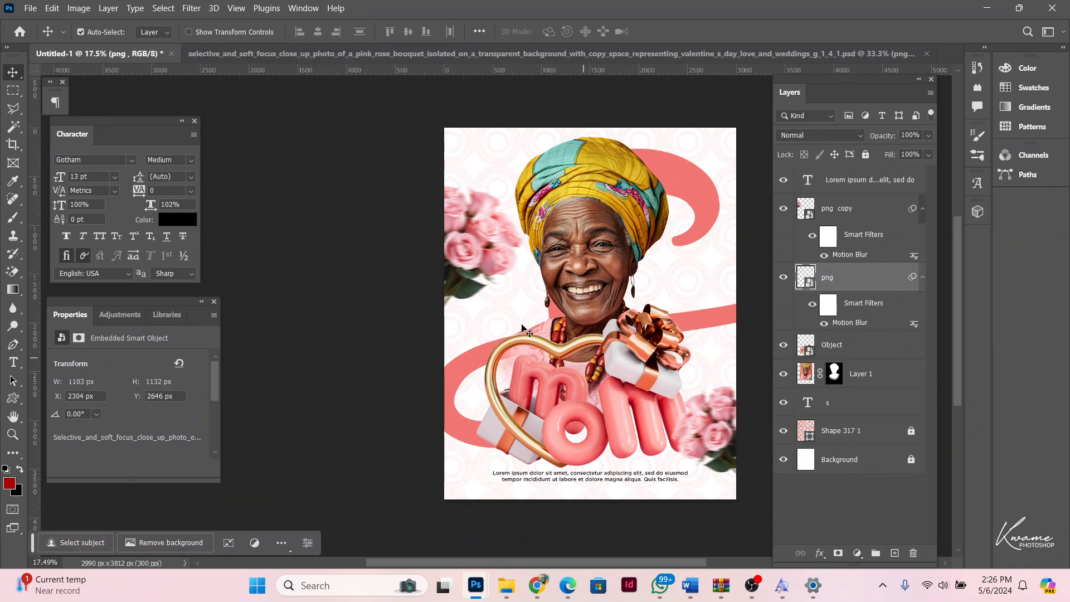